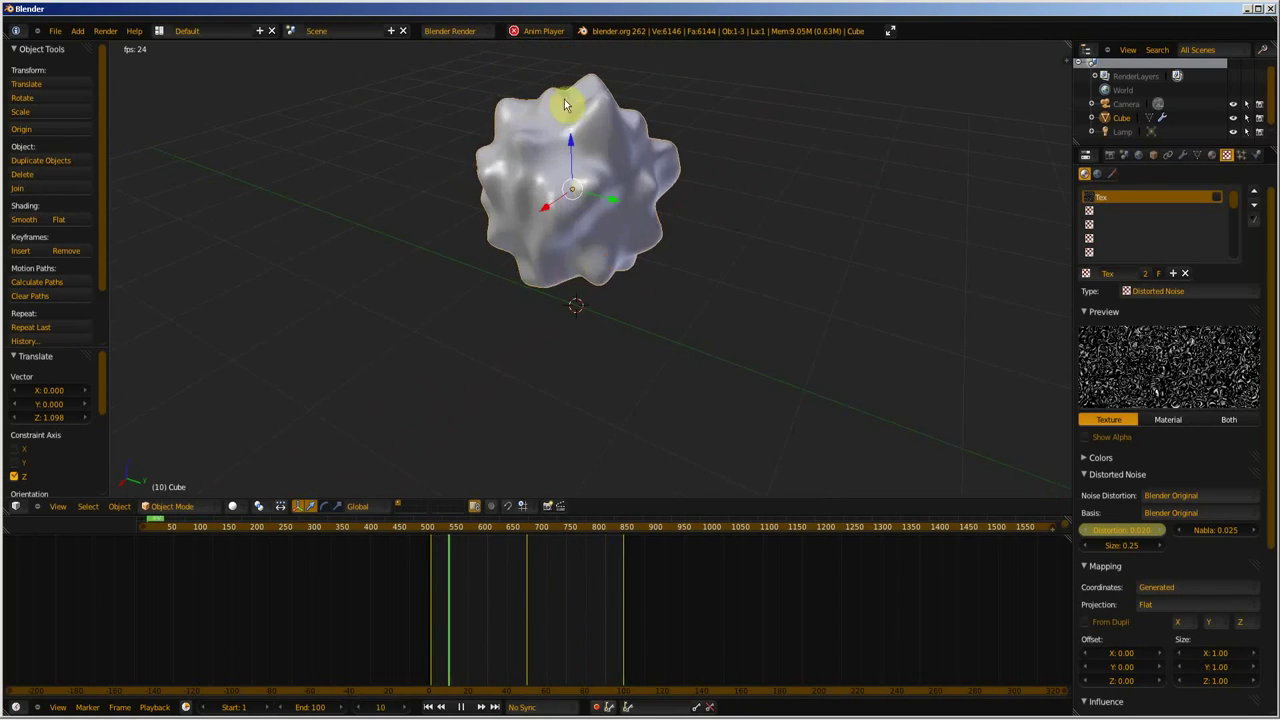
Start a new default scene and raise the cube about 1.07 units along the Z axis
left_click(55, 31)
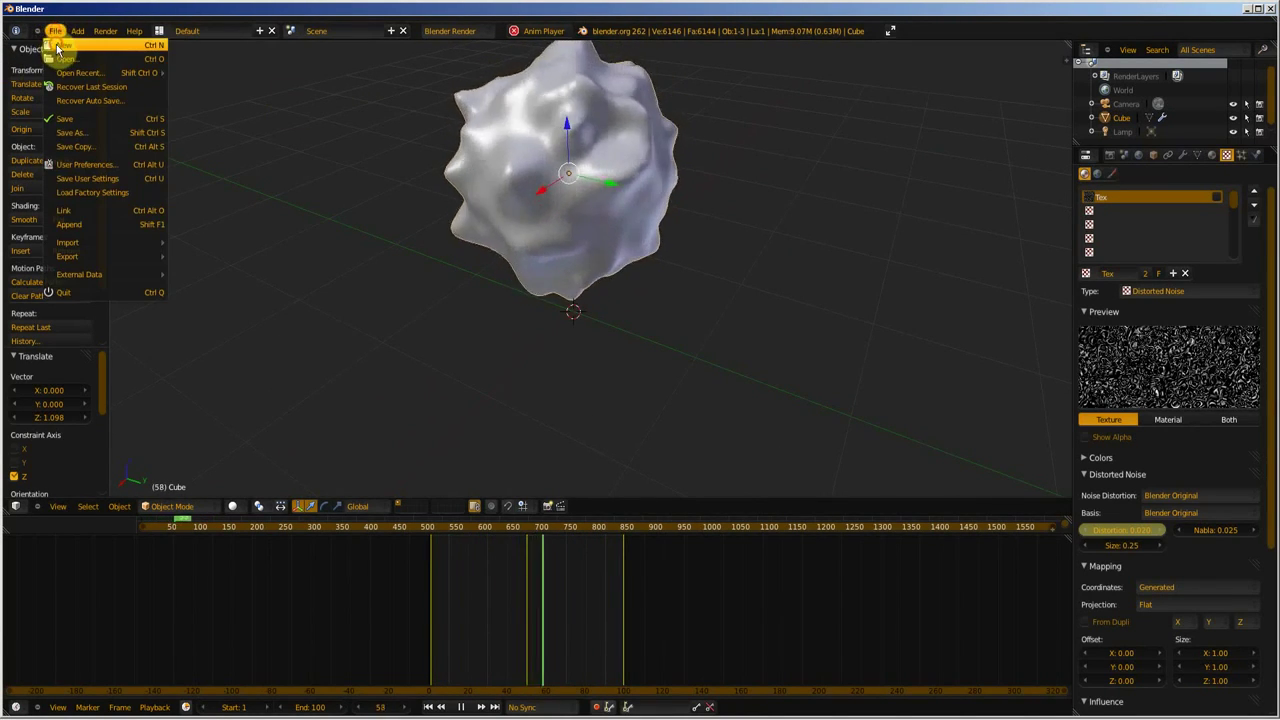
left_click(65, 58)
left_click(70, 62)
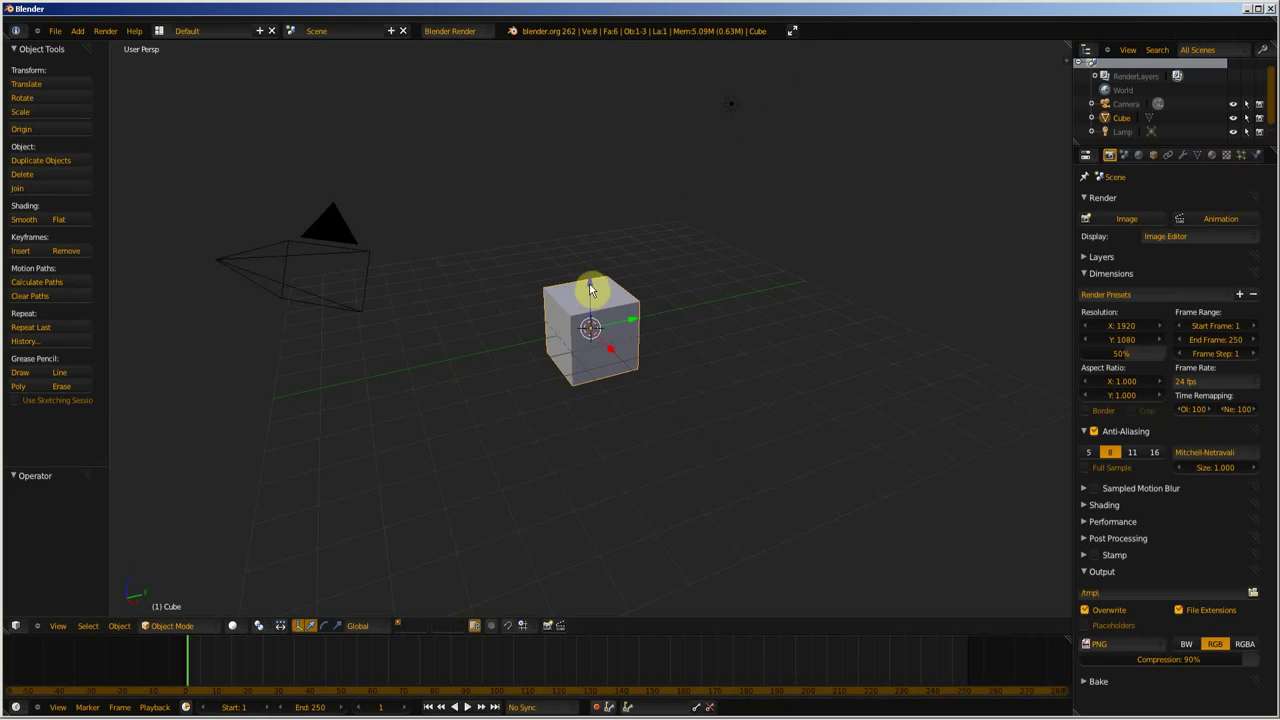
left_click_drag(590, 288, 590, 254)
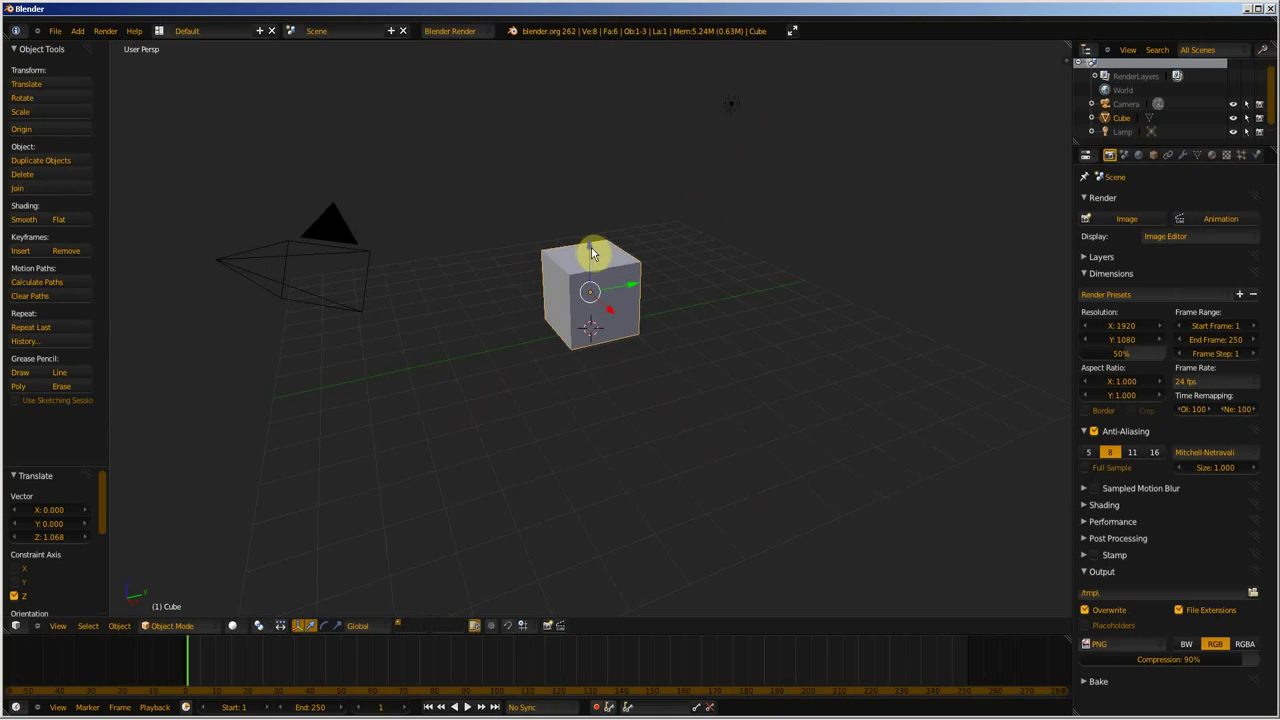
Add a Subdivision Surface modifier with 3 view subdivisions to the cube
left_click(1183, 154)
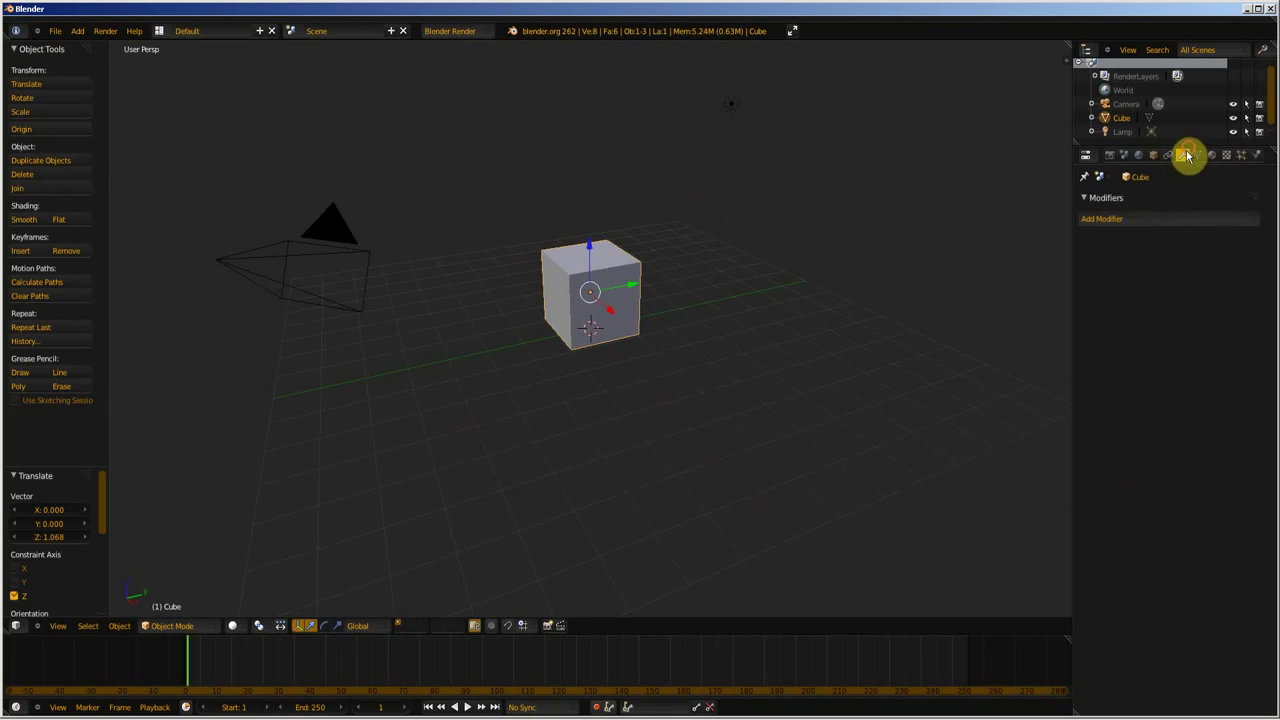
left_click(1133, 221)
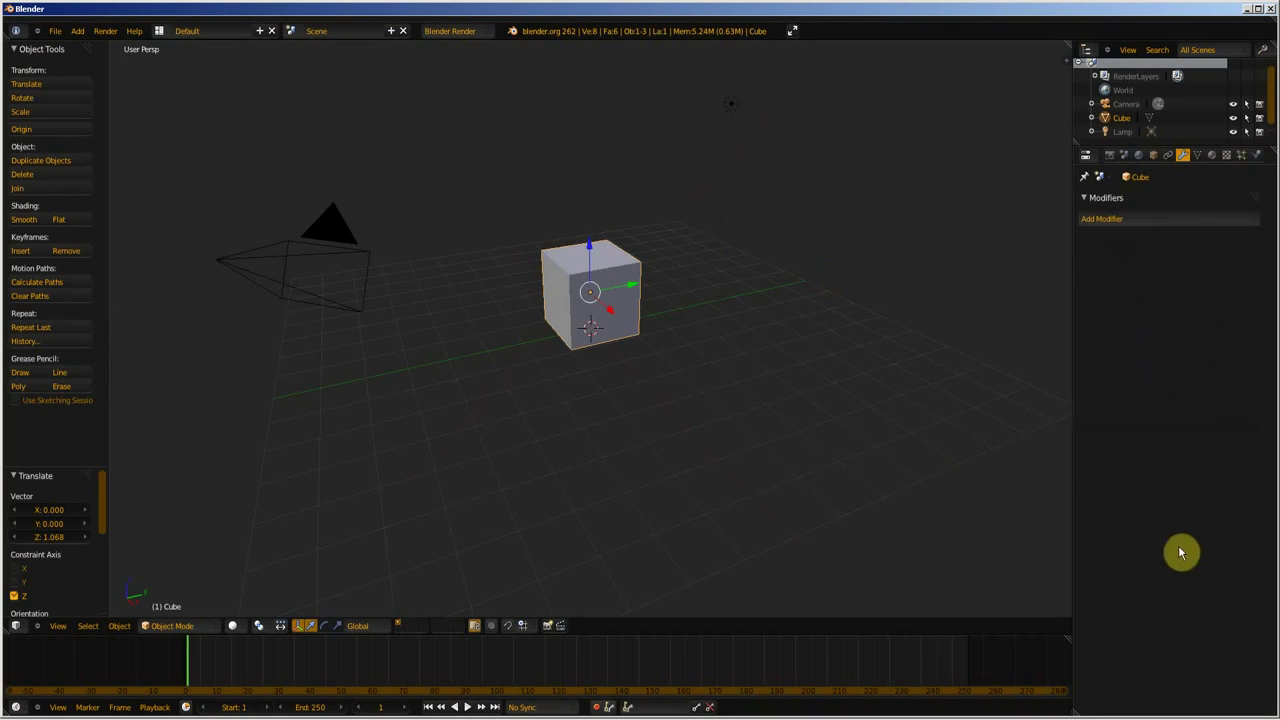
left_click(1162, 222)
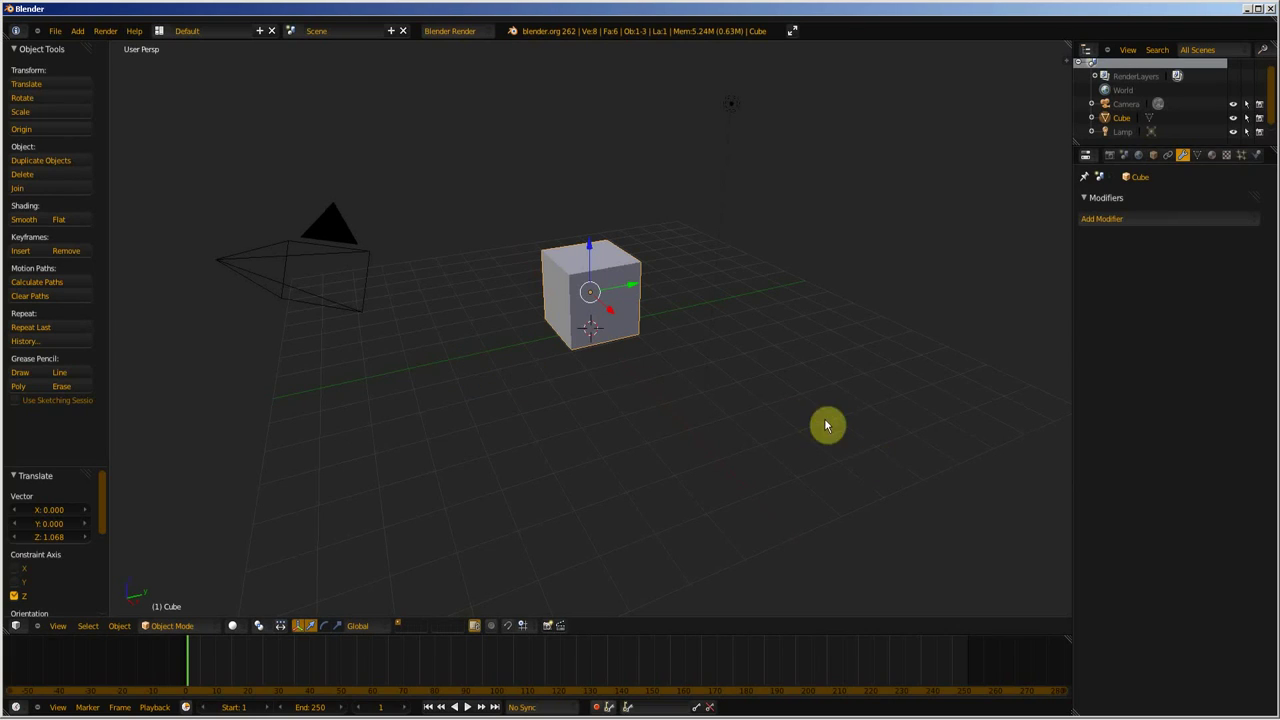
key("KP_1")
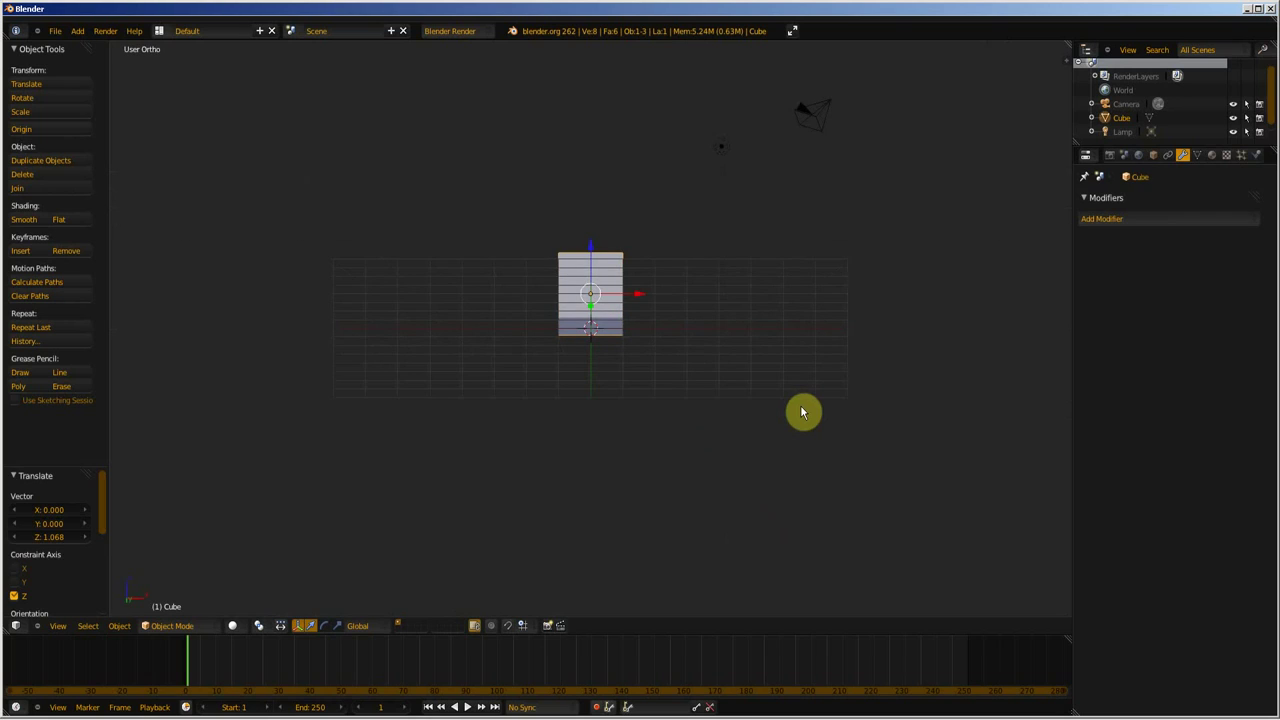
key("KP_8")
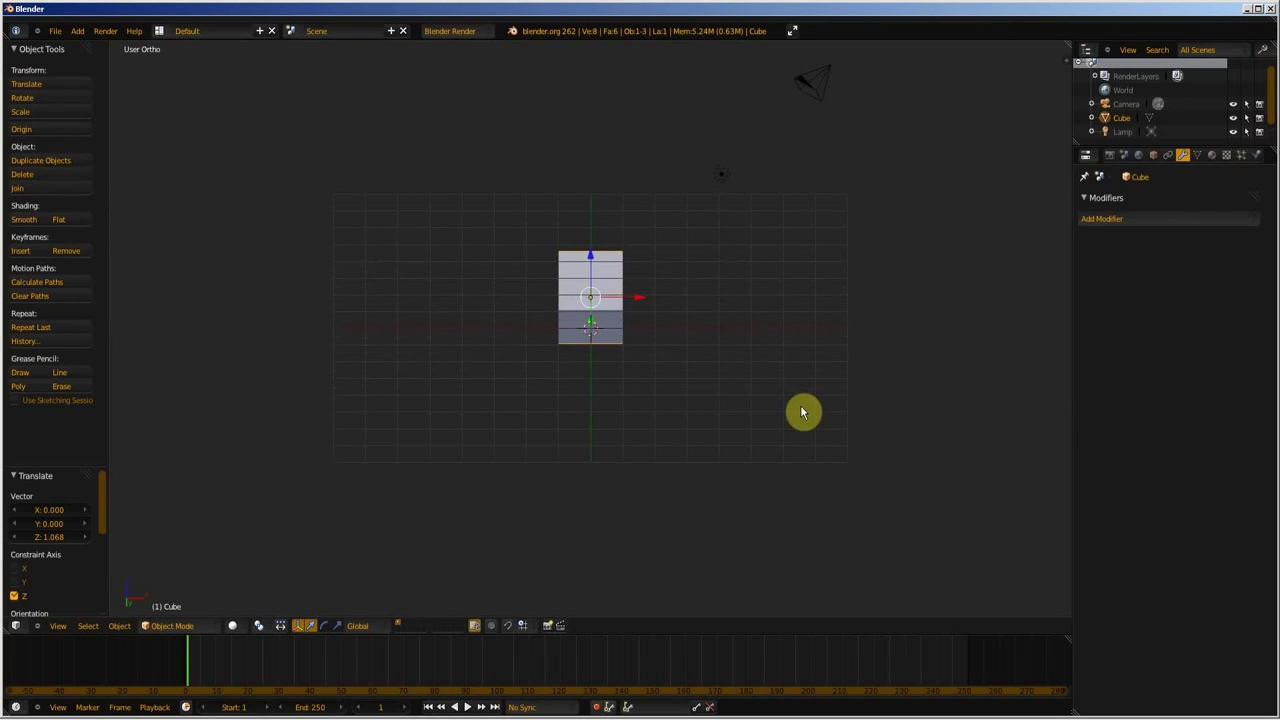
key("KP_5")
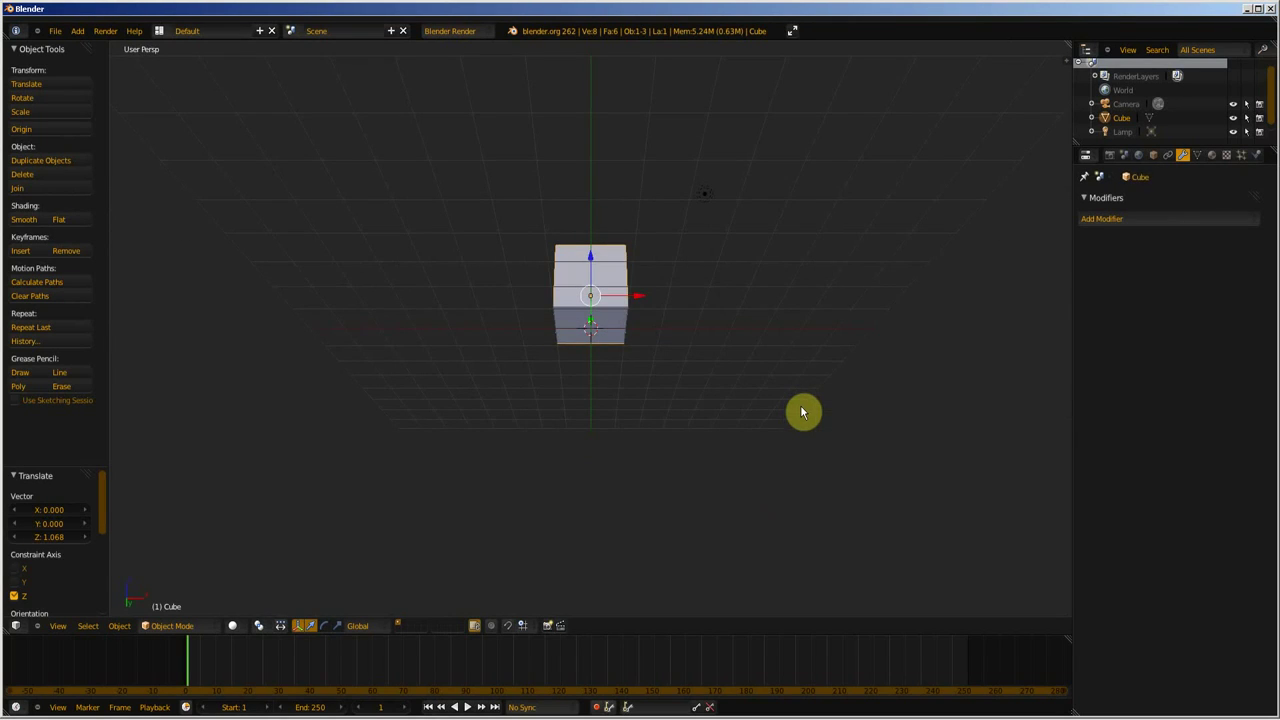
middle_click_drag(694, 360, 767, 451)
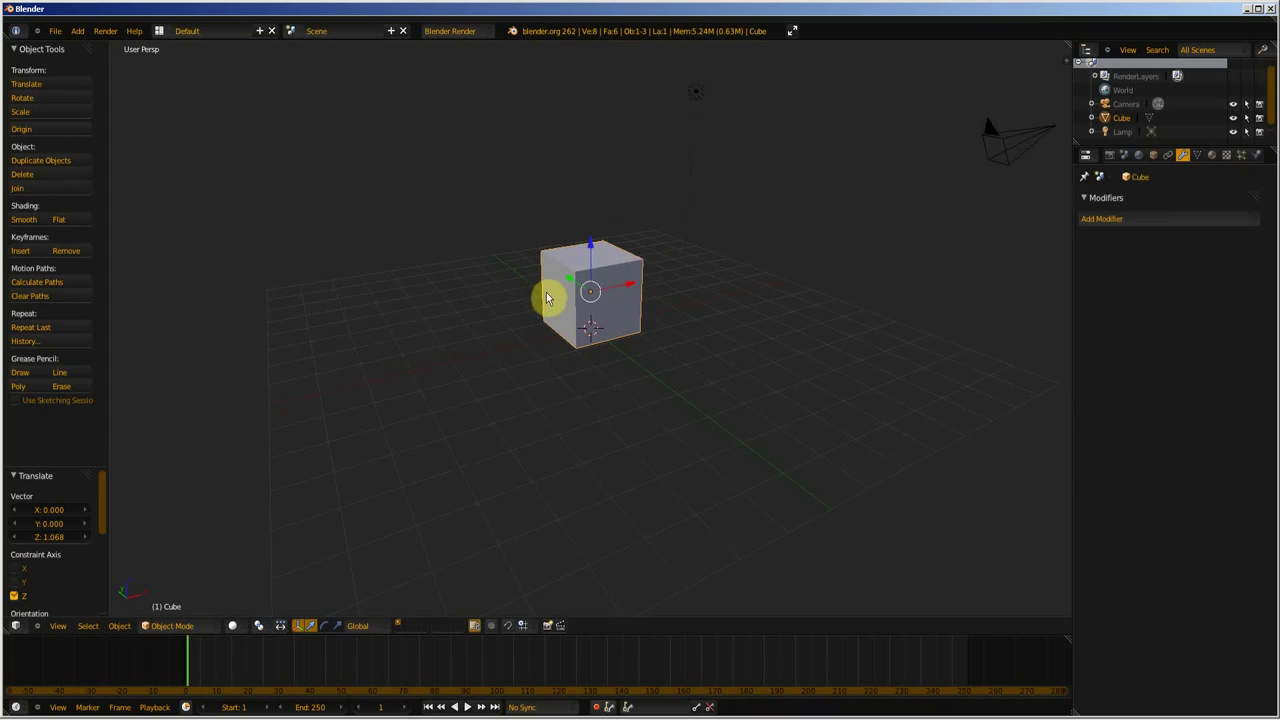
key("ctrl+3")
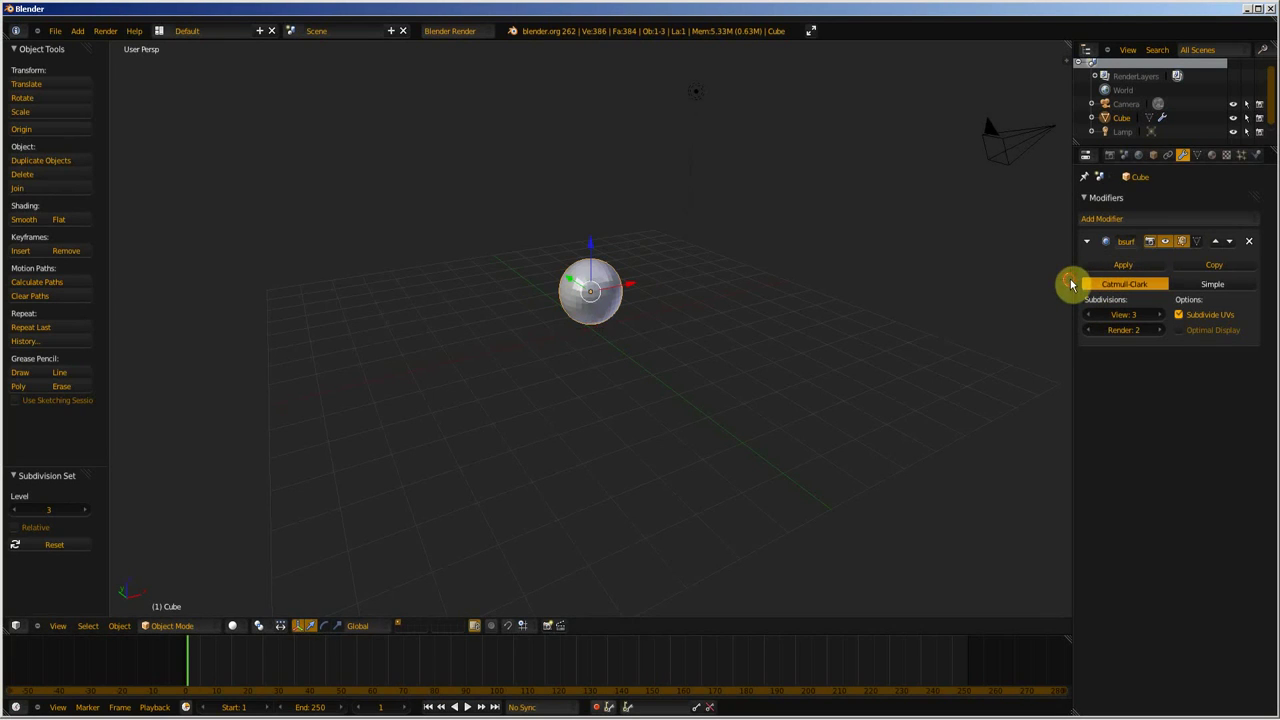
Examine the Subsurf modifier's subdivision settings and the rounded mesh up close
left_click_drag(1072, 279, 867, 283)
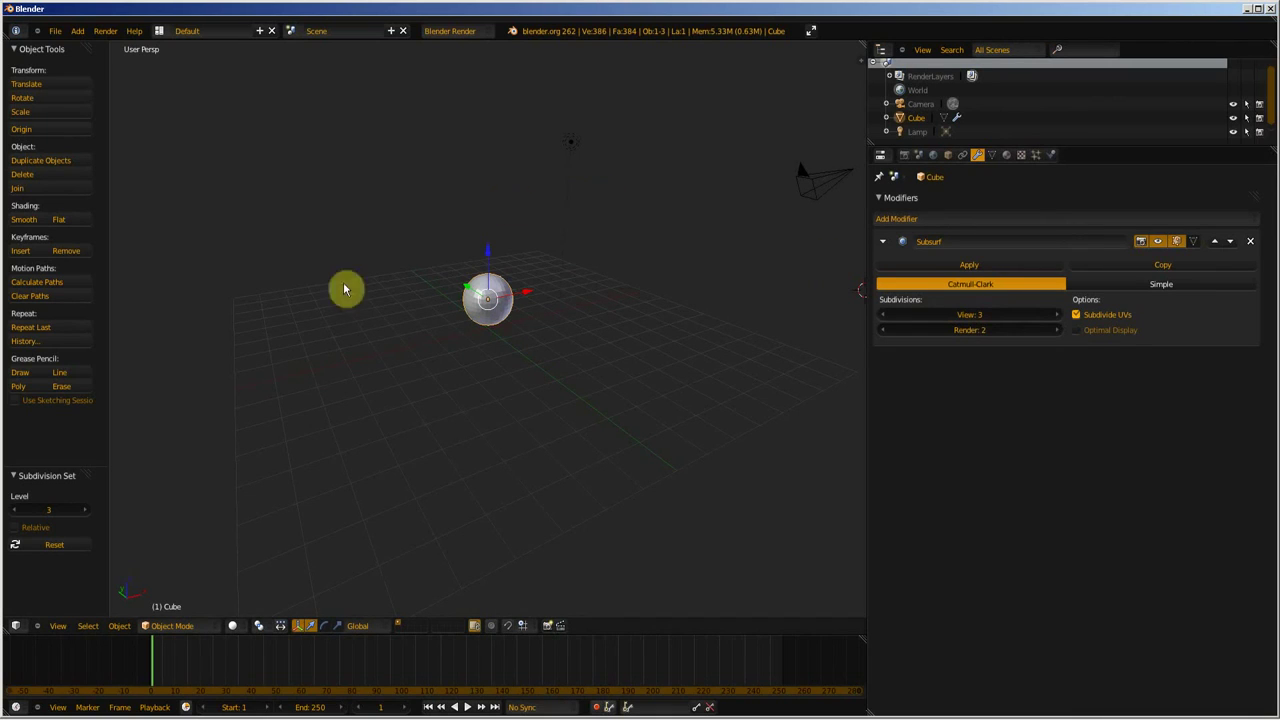
scroll(497, 328, "up", 3)
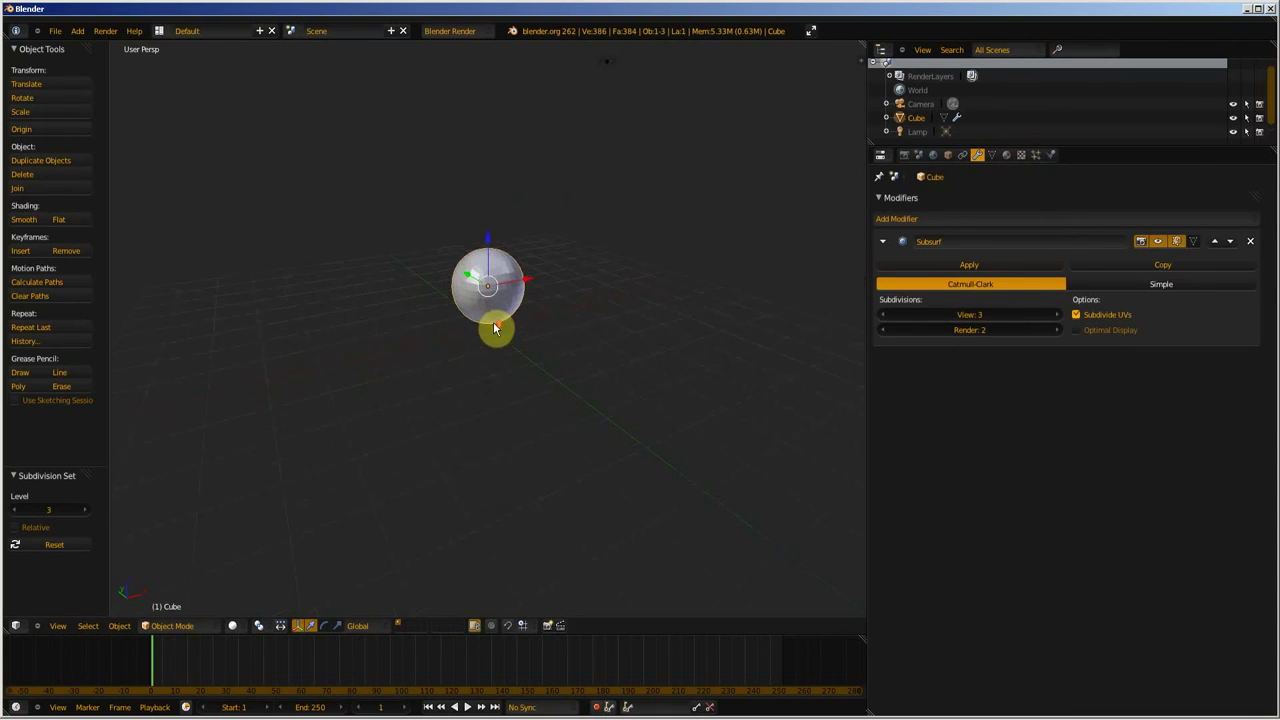
left_click(963, 331)
key("Return")
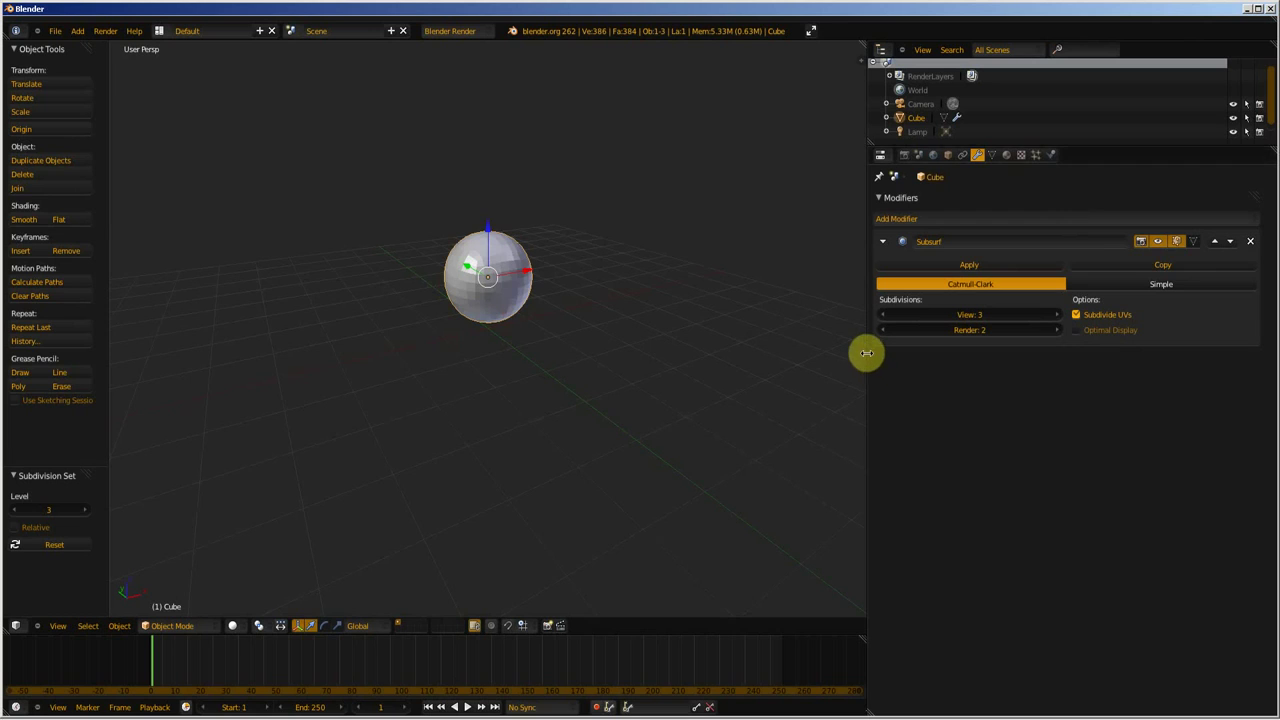
left_click_drag(866, 353, 961, 351)
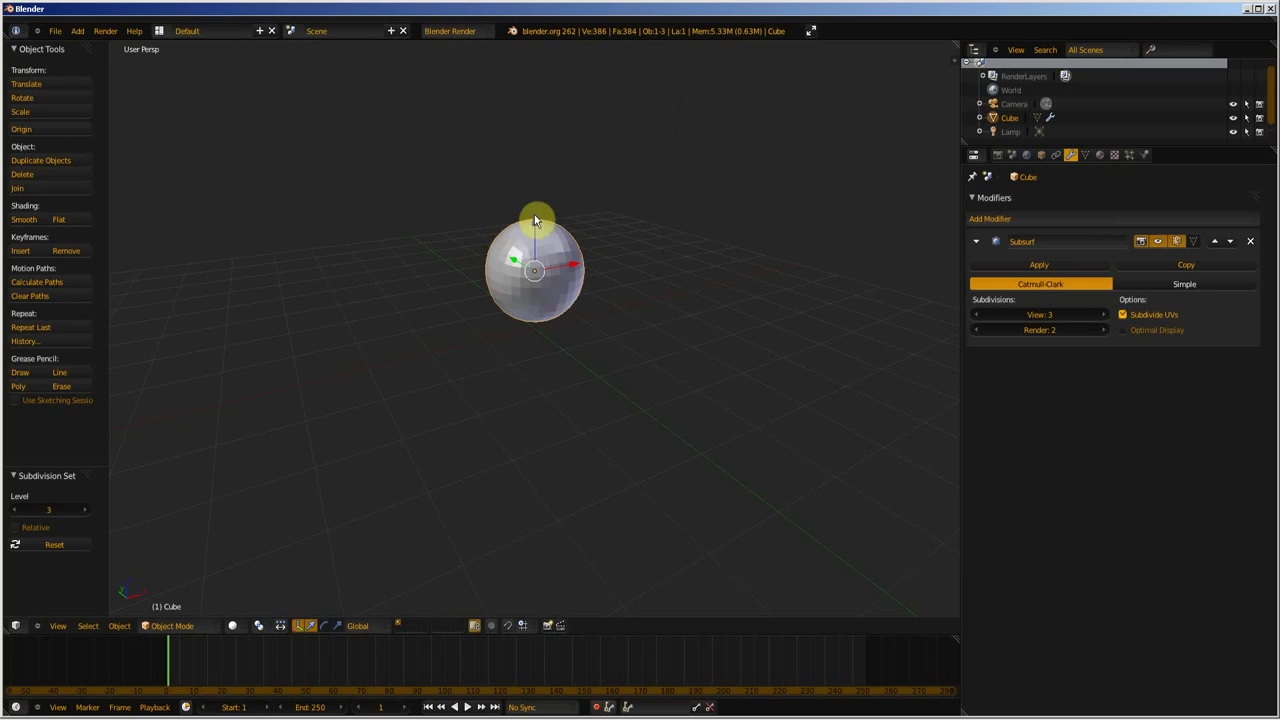
scroll(568, 177, "up", 4)
middle_click_drag(612, 346, 619, 448, "shift")
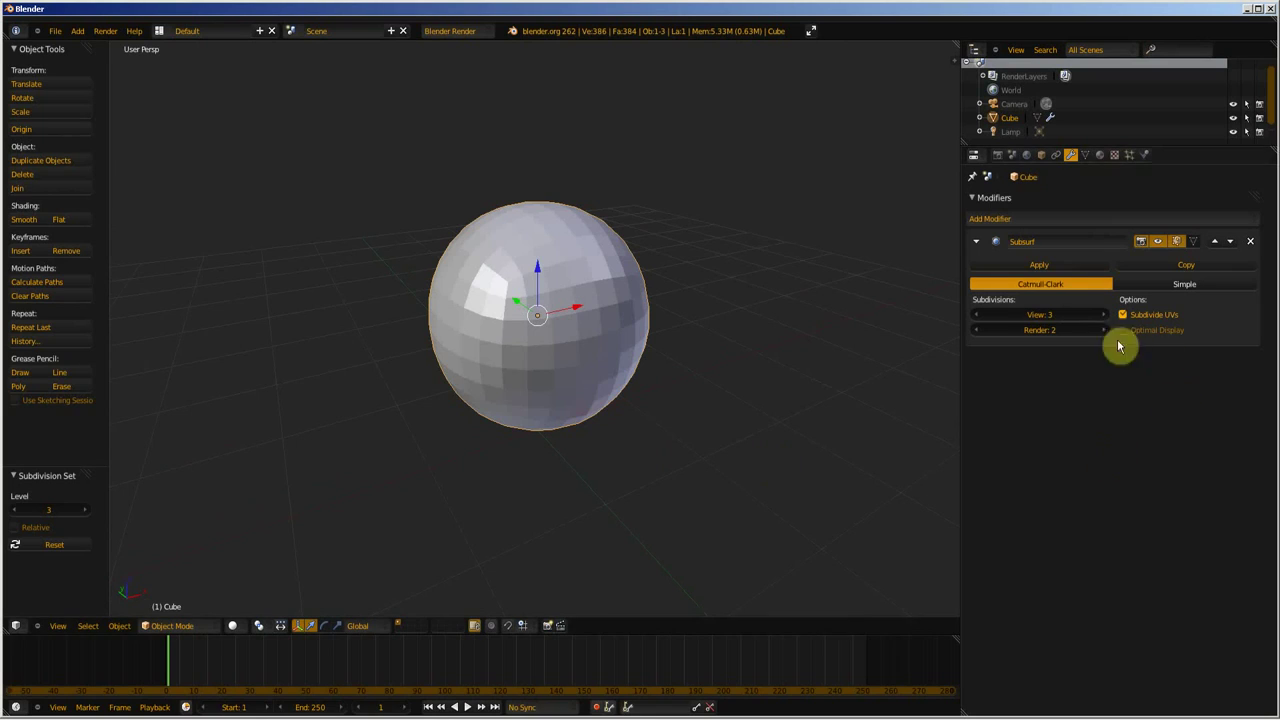
Try applying the Subsurf modifier, undo it, and compare the original cage with the subdivided shape
left_click(1032, 264)
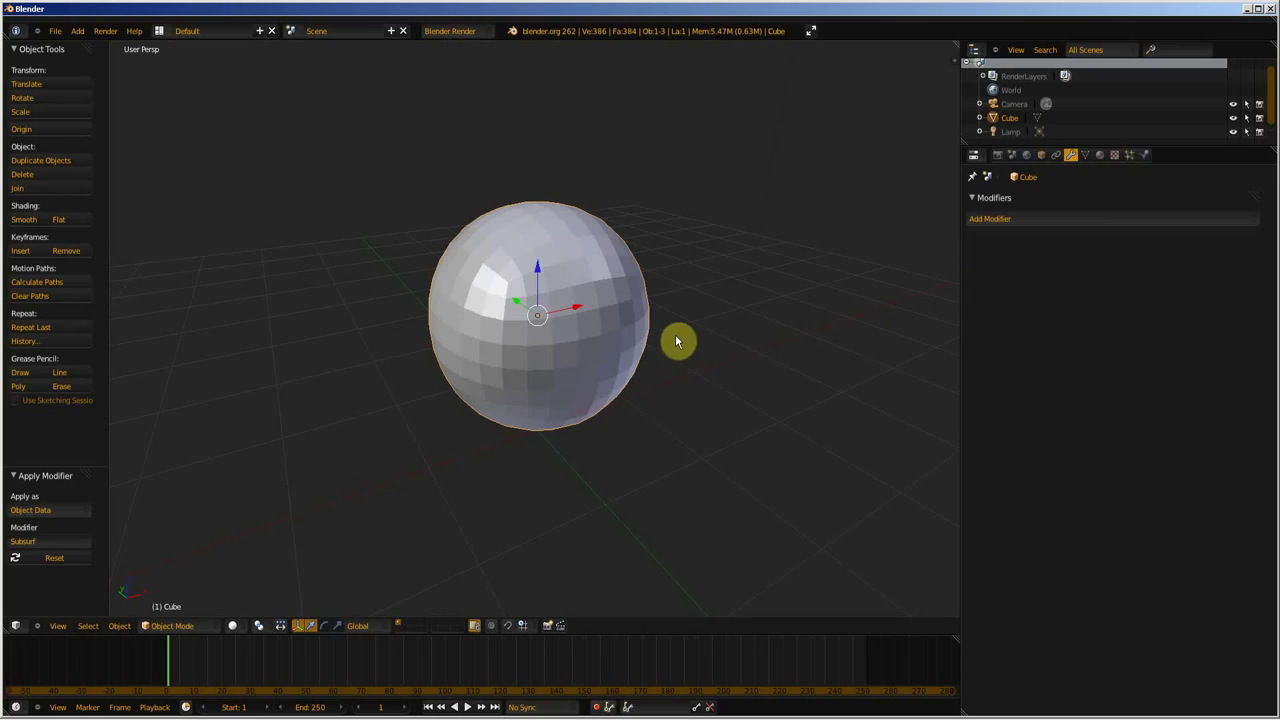
key("ctrl+3")
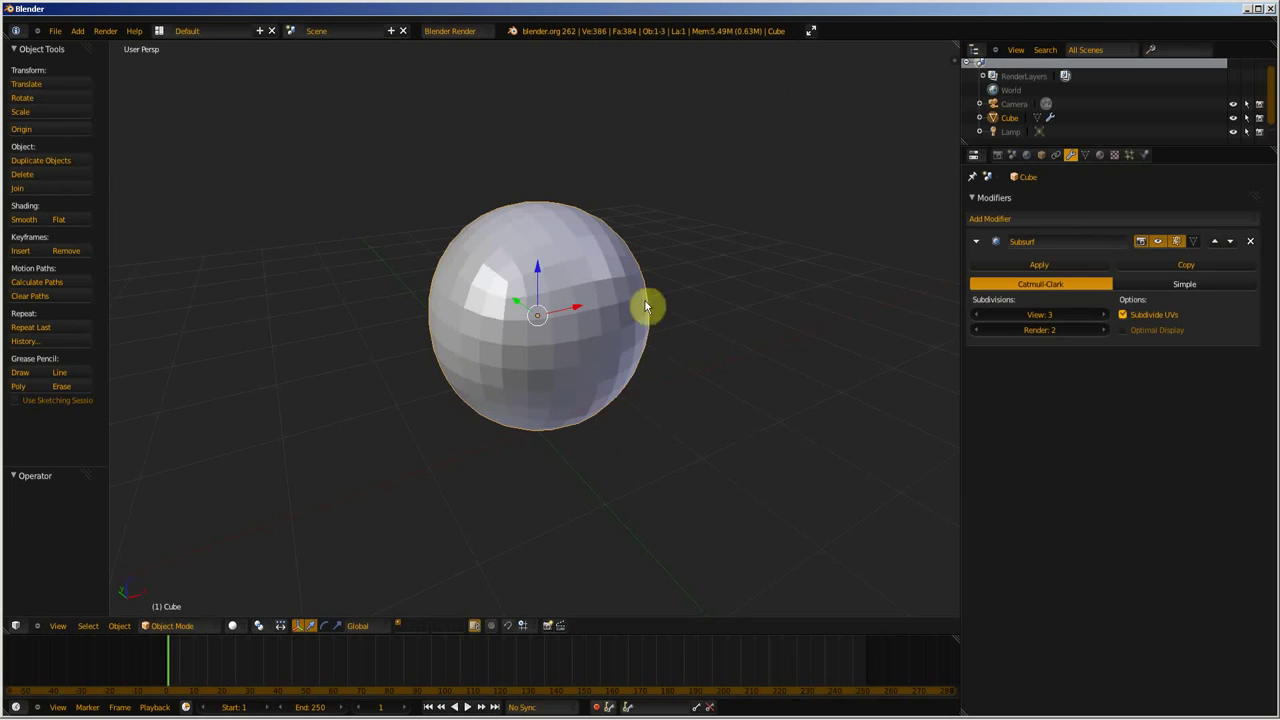
key("Tab")
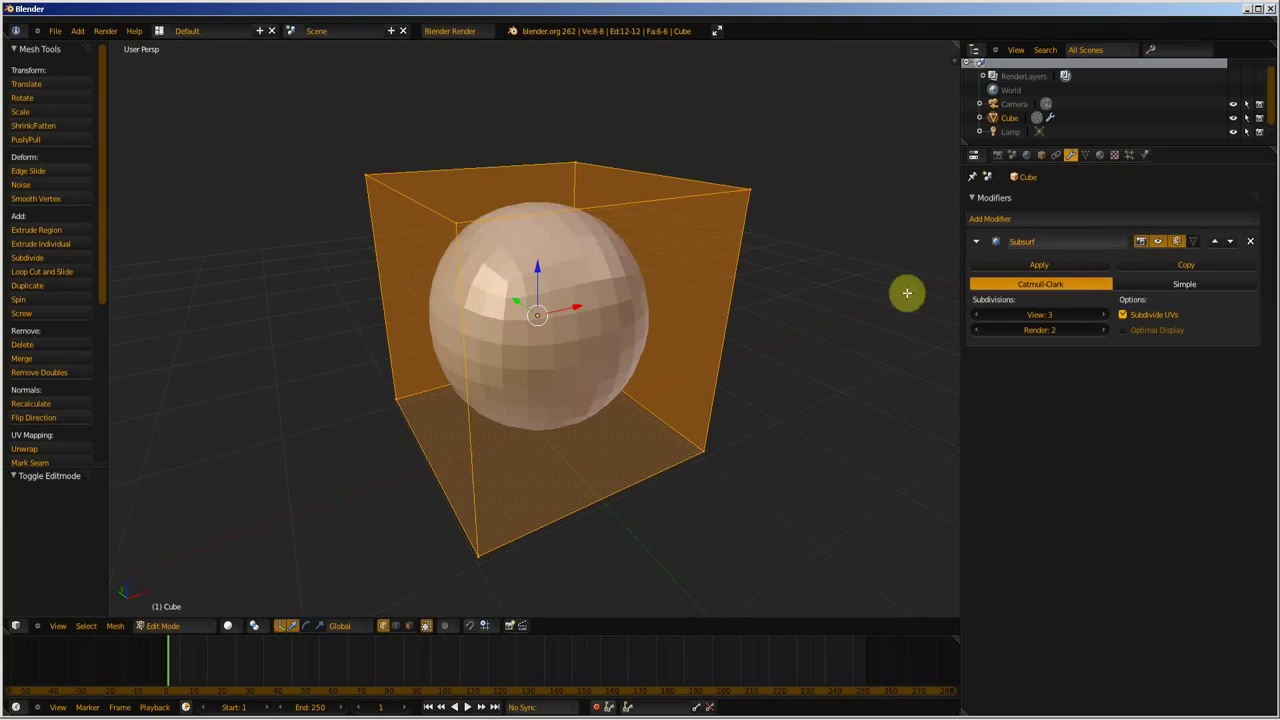
key("Tab")
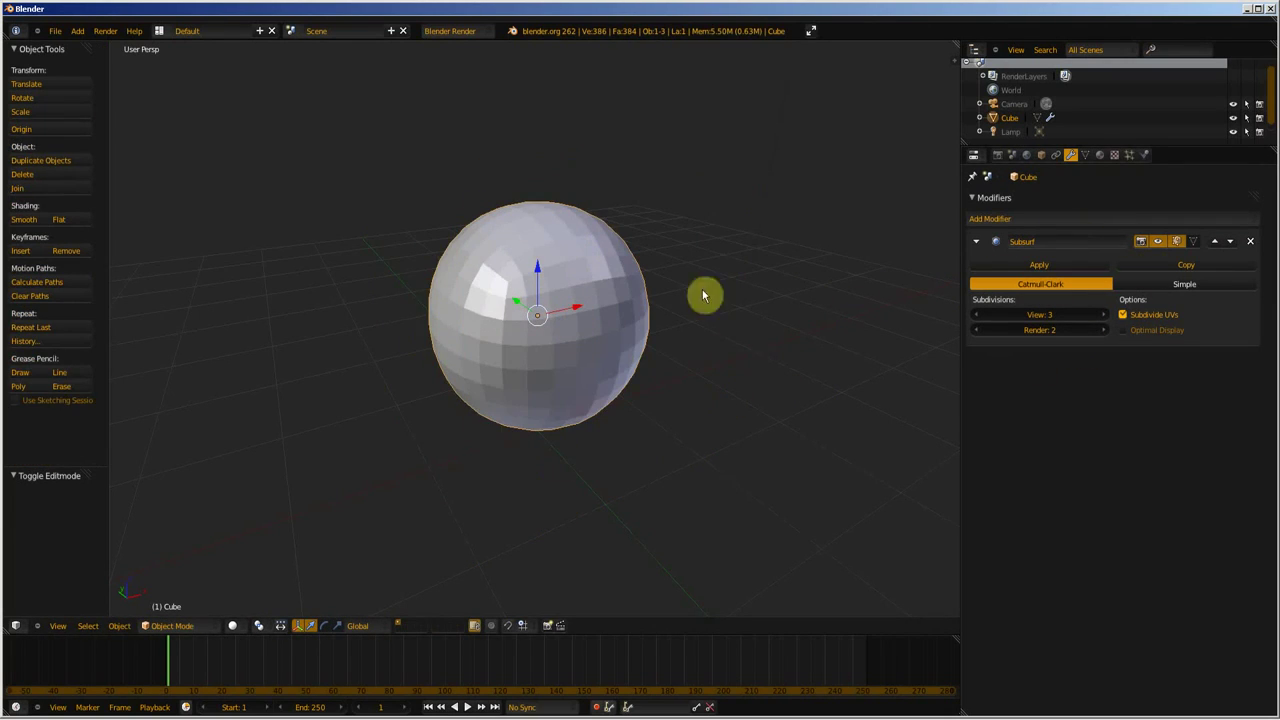
left_click(1159, 242)
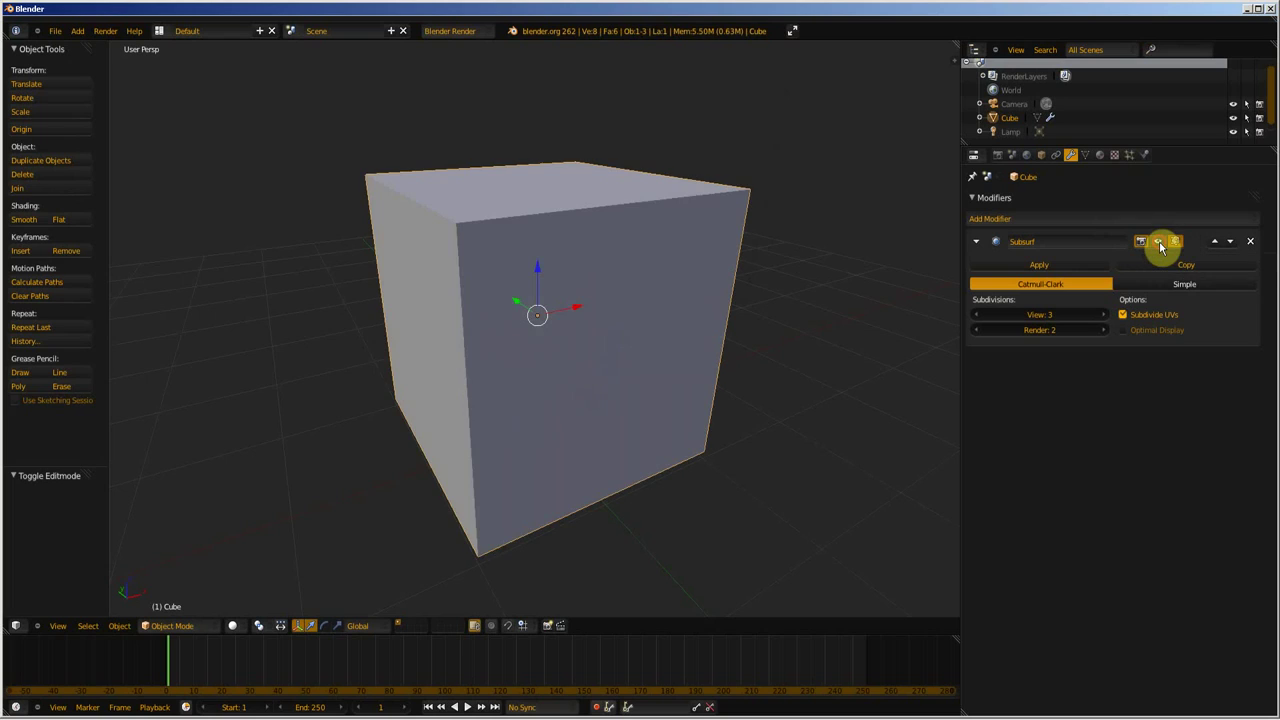
left_click(1159, 242)
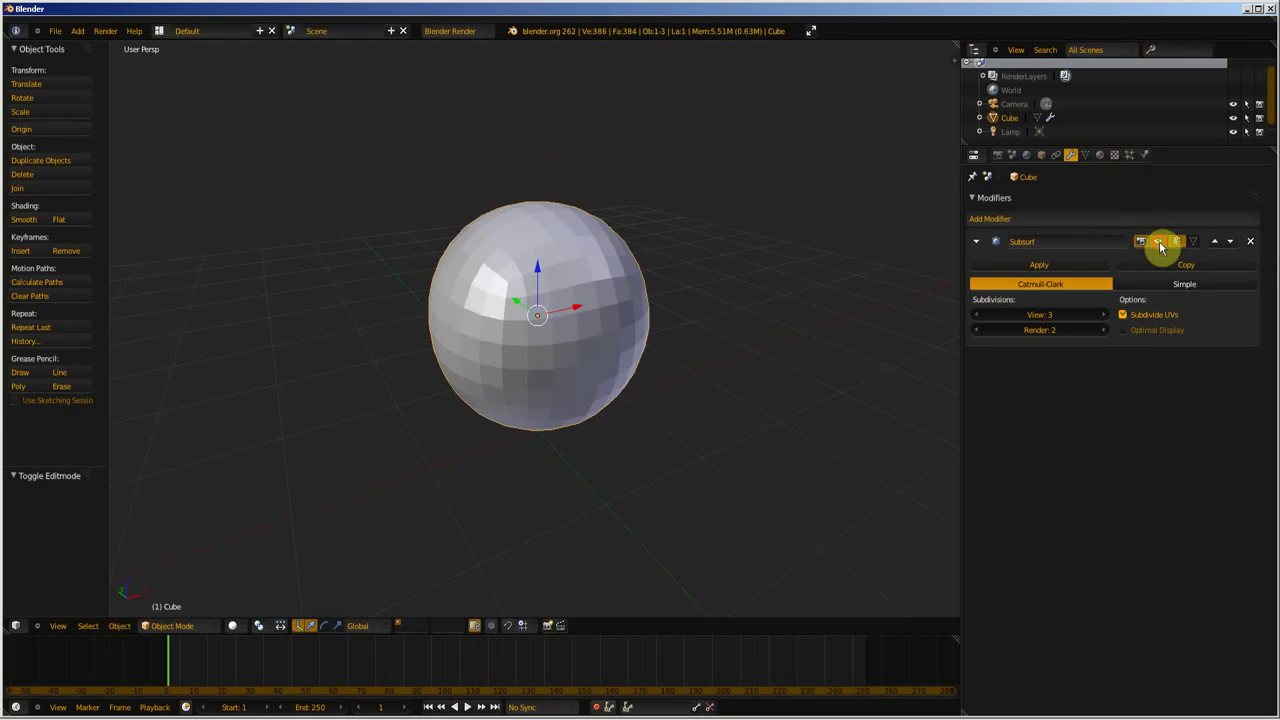
Apply the Subsurf modifier to the cube and inspect its real geometry in Edit Mode
left_click(1055, 266)
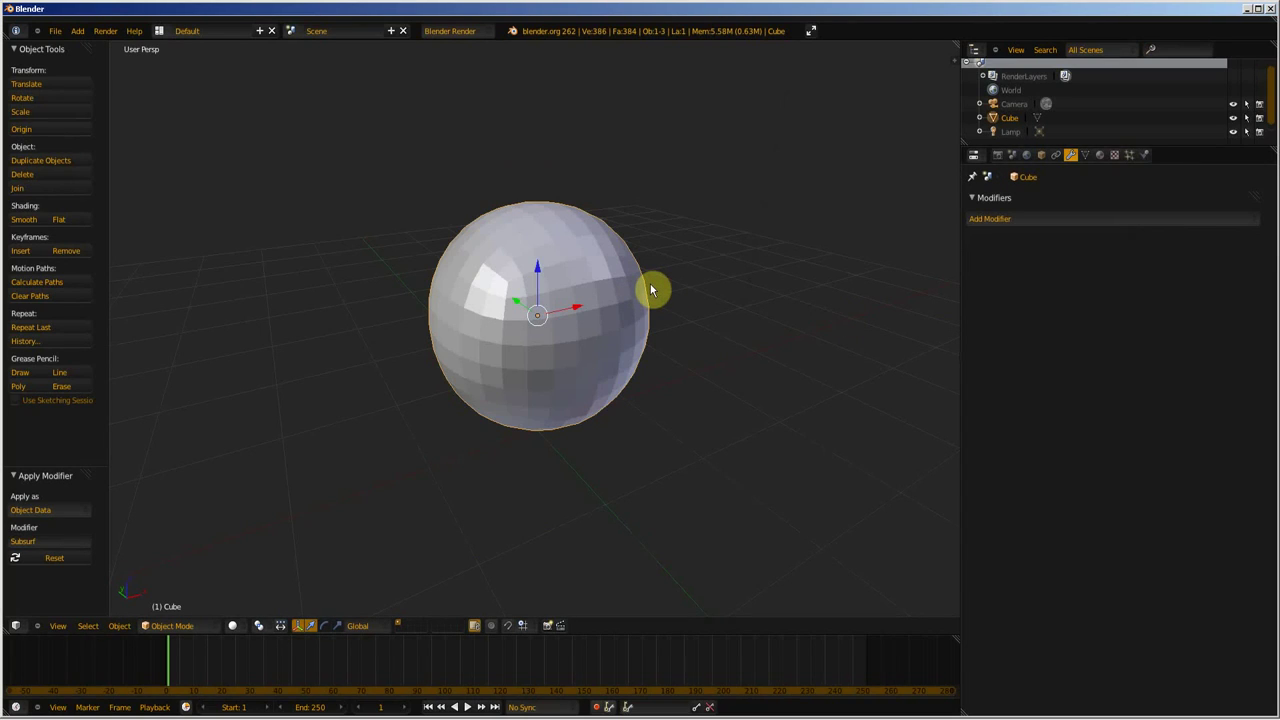
key("Tab")
right_click(566, 261)
mouse_move(396, 318)
middle_mouse_down()
mouse_move(457, 357)
mouse_move(603, 371)
mouse_move(395, 320)
middle_mouse_up()
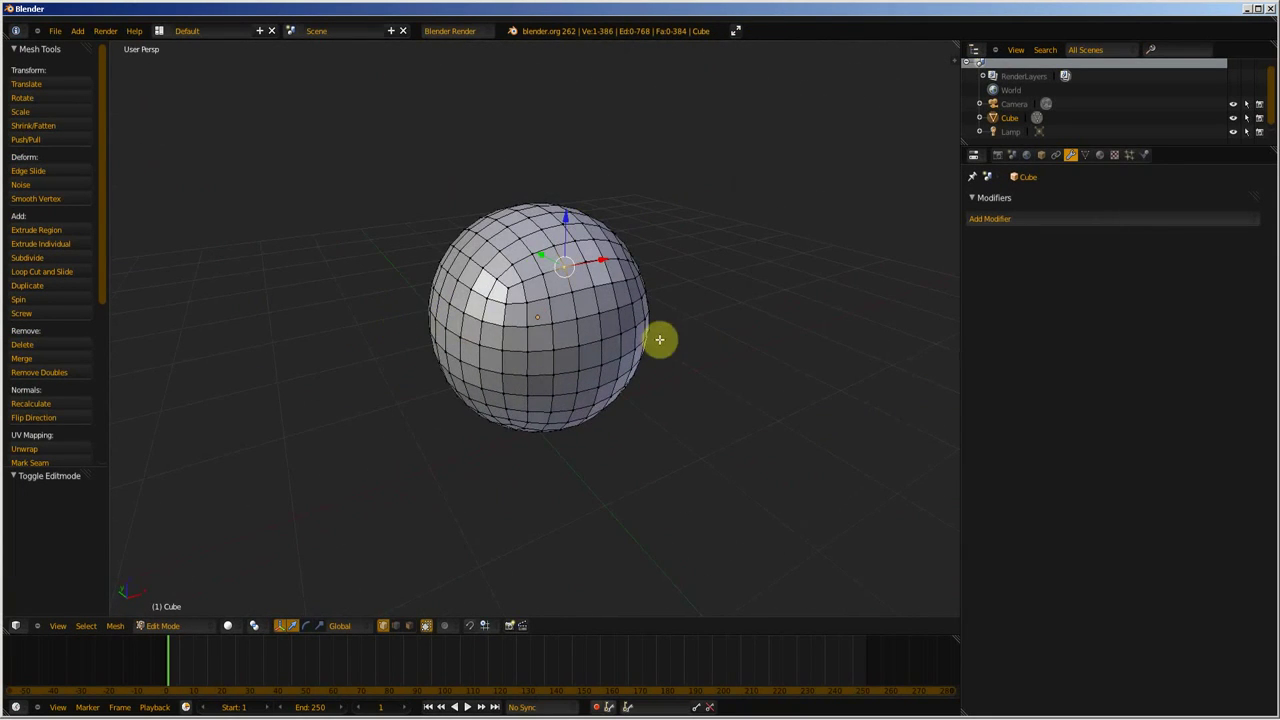
key("Tab")
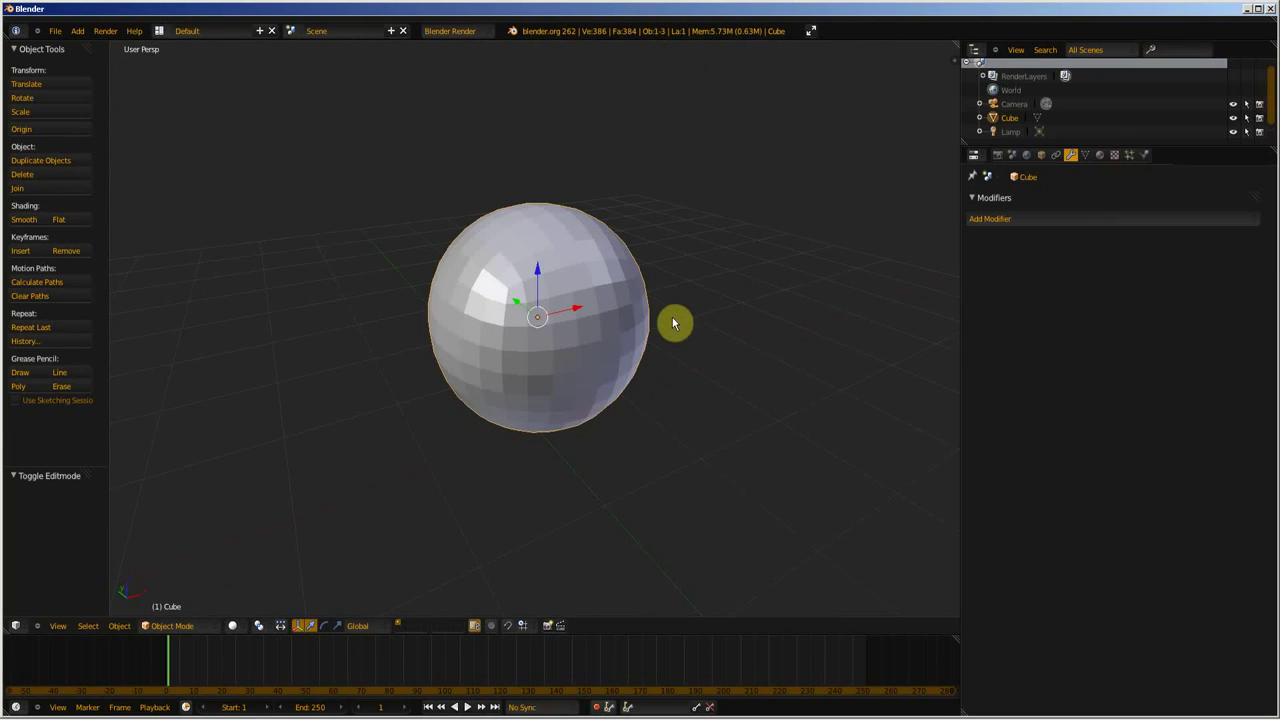
Set the type of the cube material's texture to Distorted Noise after trying Stucci
left_click(1101, 156)
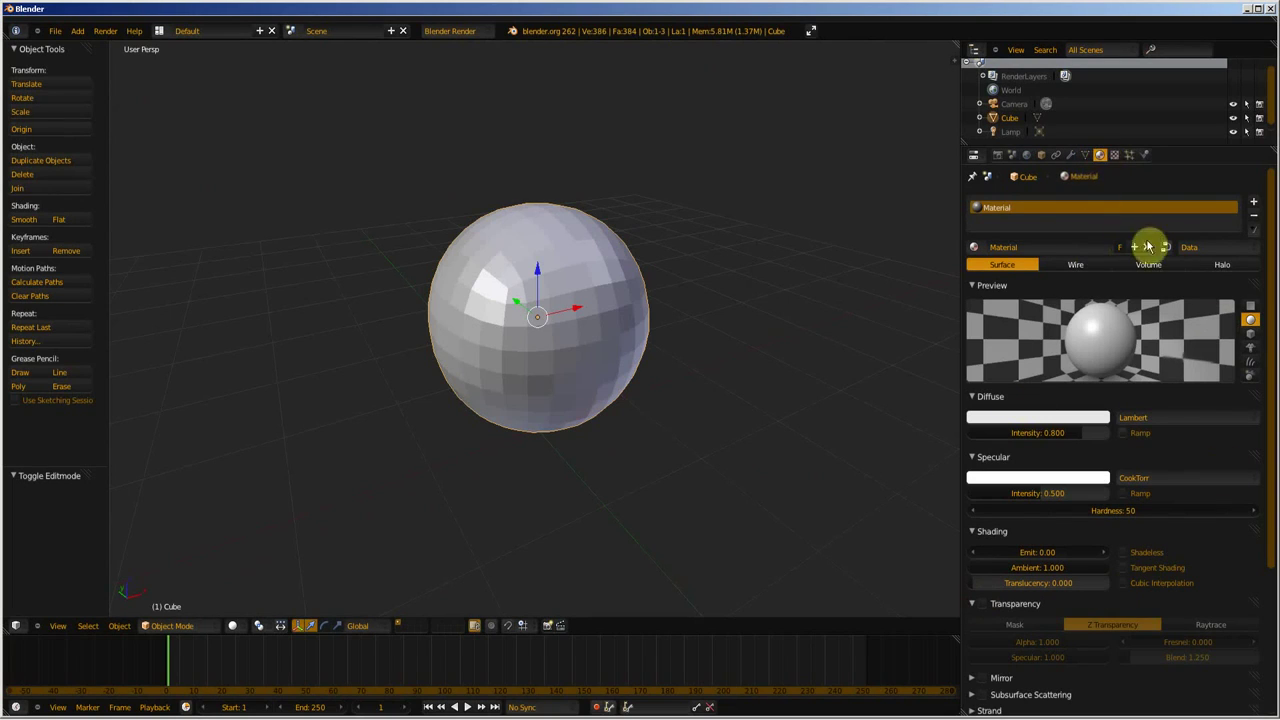
left_click(1115, 156)
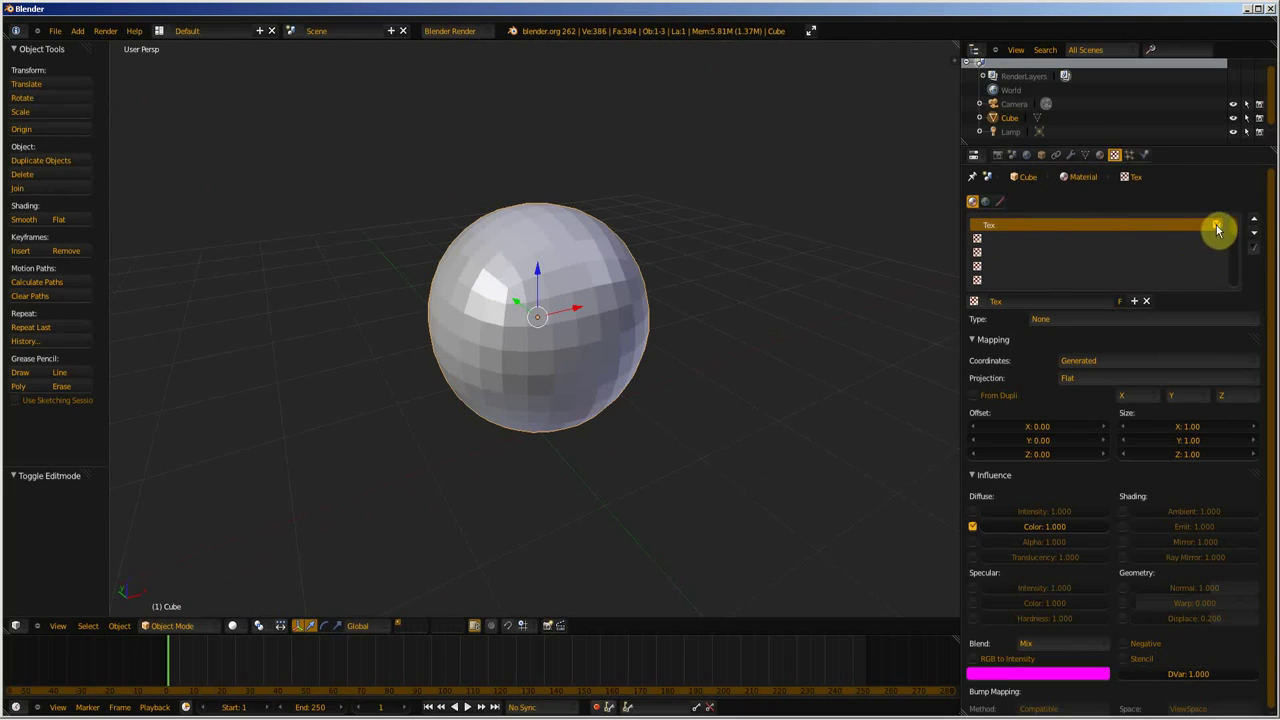
left_click(1090, 320)
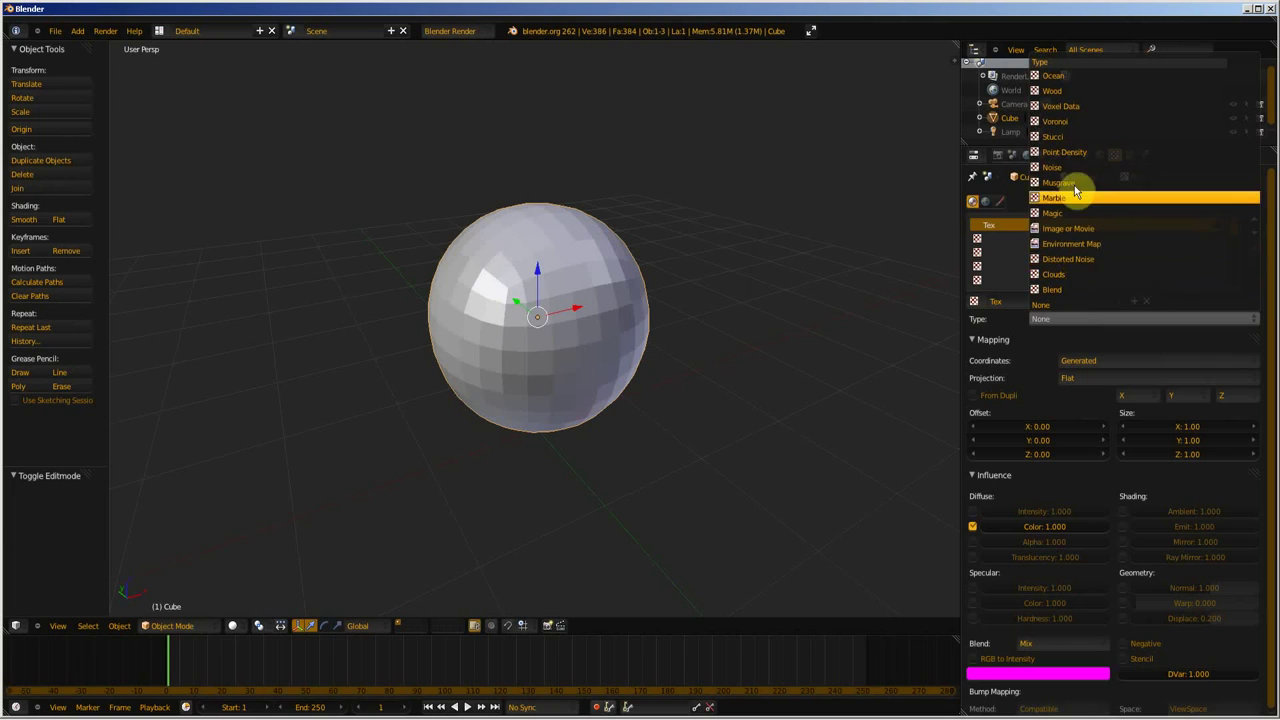
left_click(1072, 140)
left_click(1088, 319)
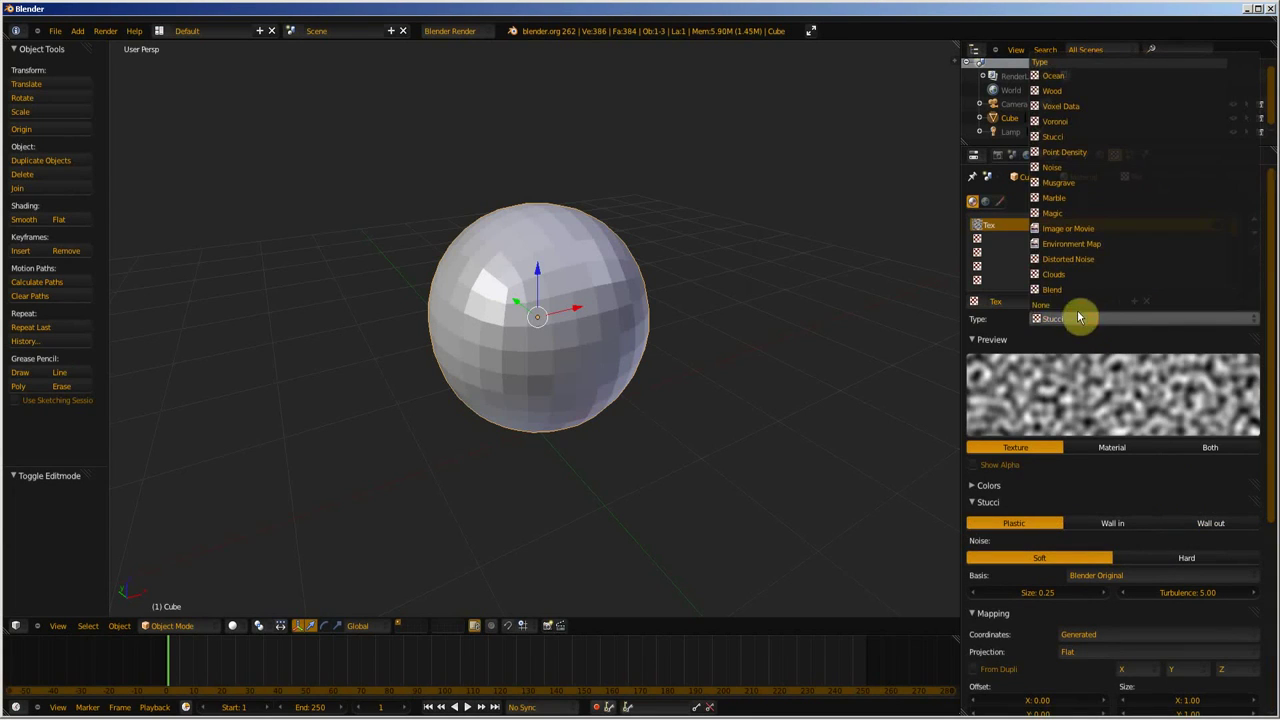
left_click(1078, 260)
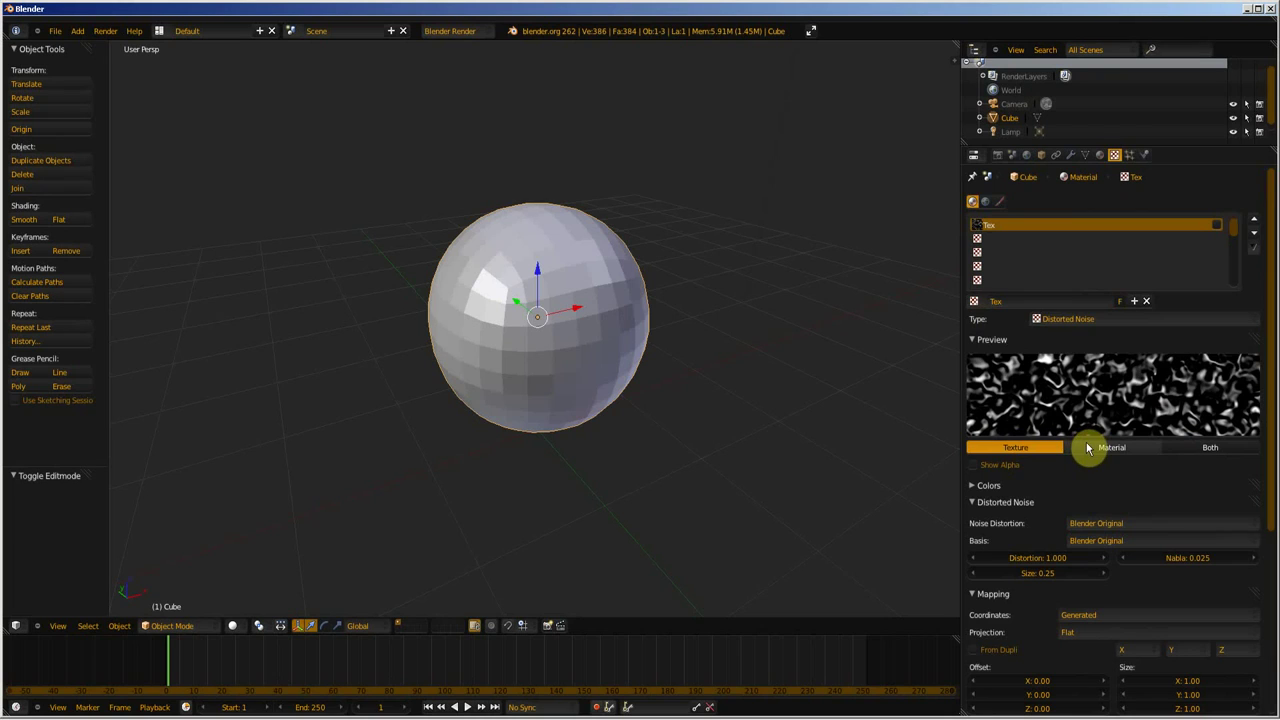
left_click(1099, 155)
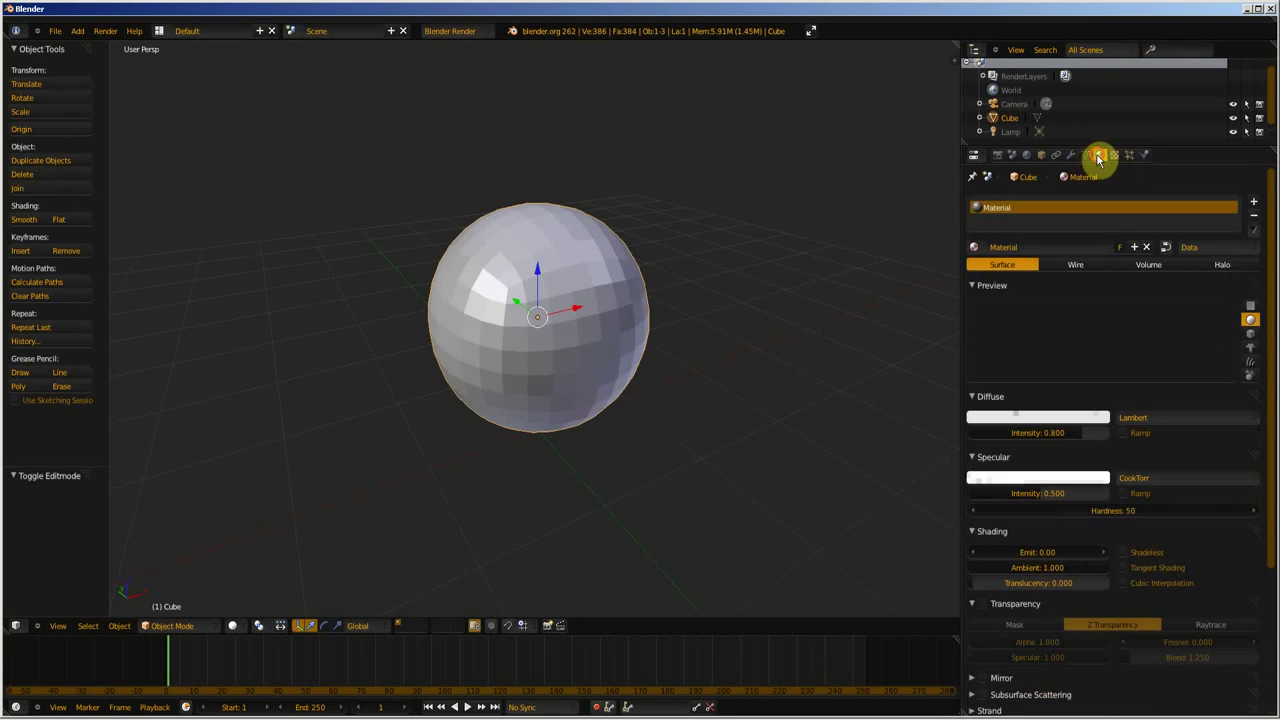
left_click(1114, 155)
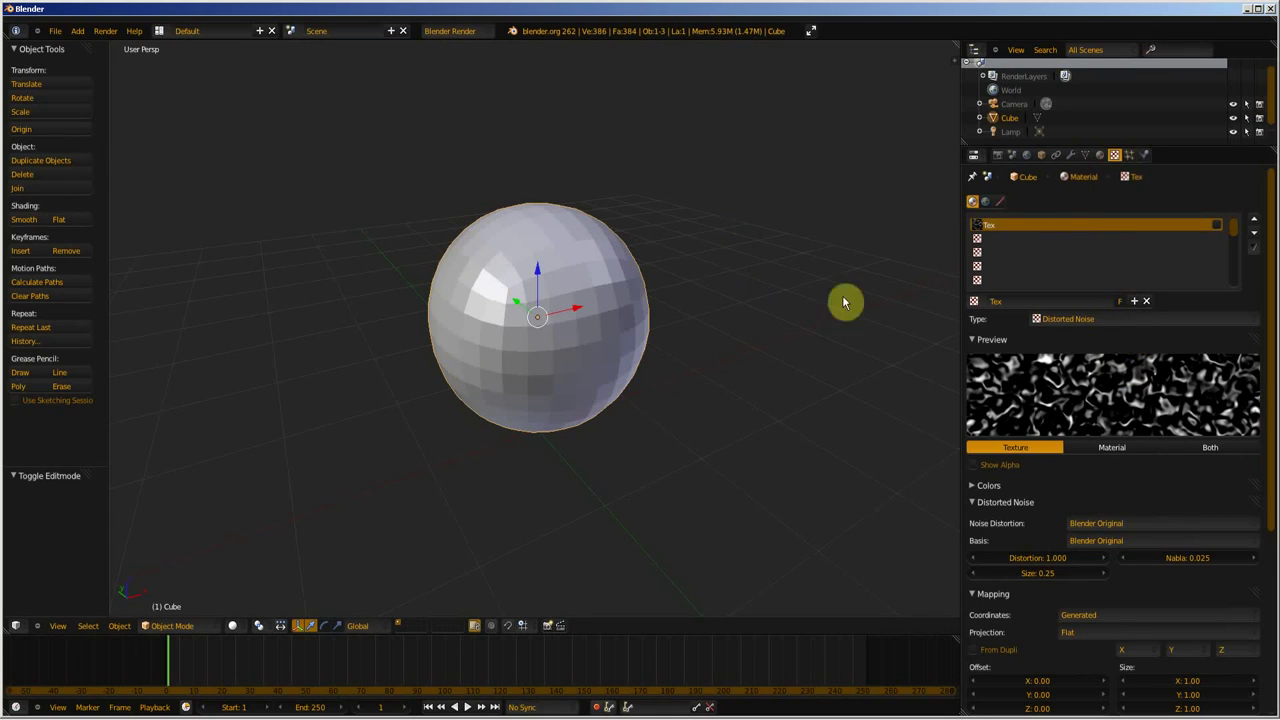
Add a Displace modifier to the subdivided cube
left_click(1071, 156)
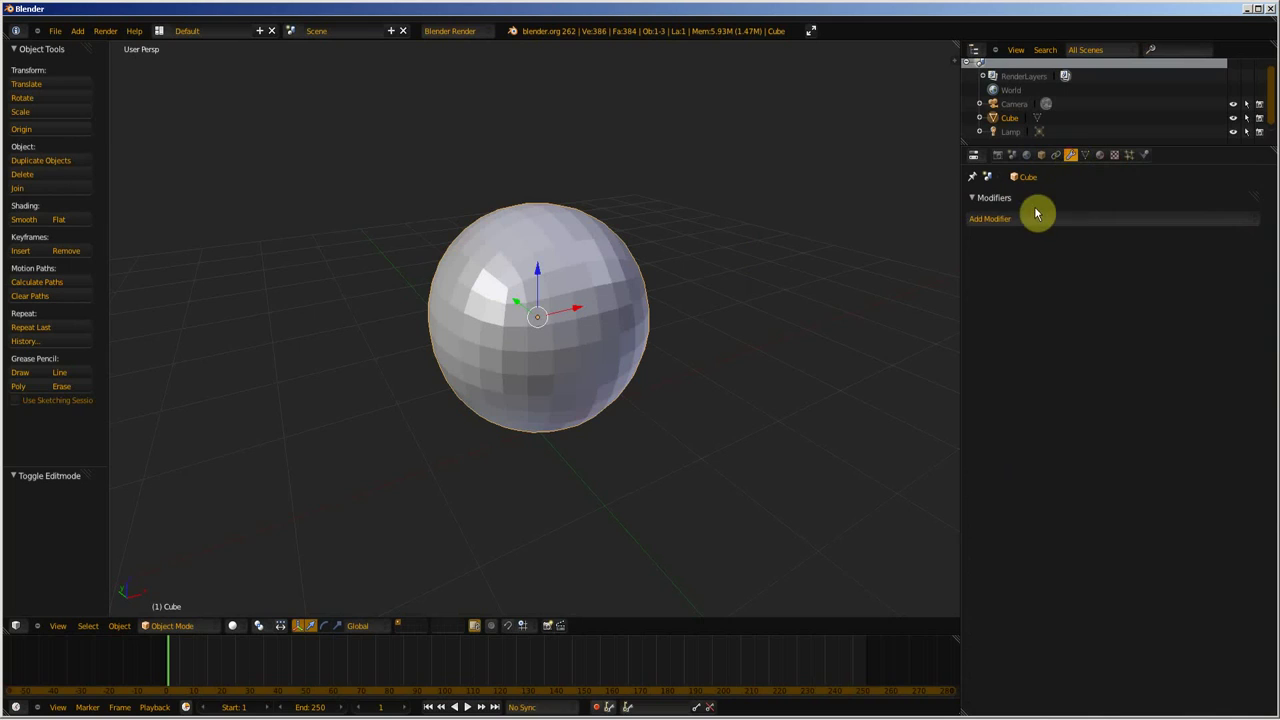
left_click(1022, 220)
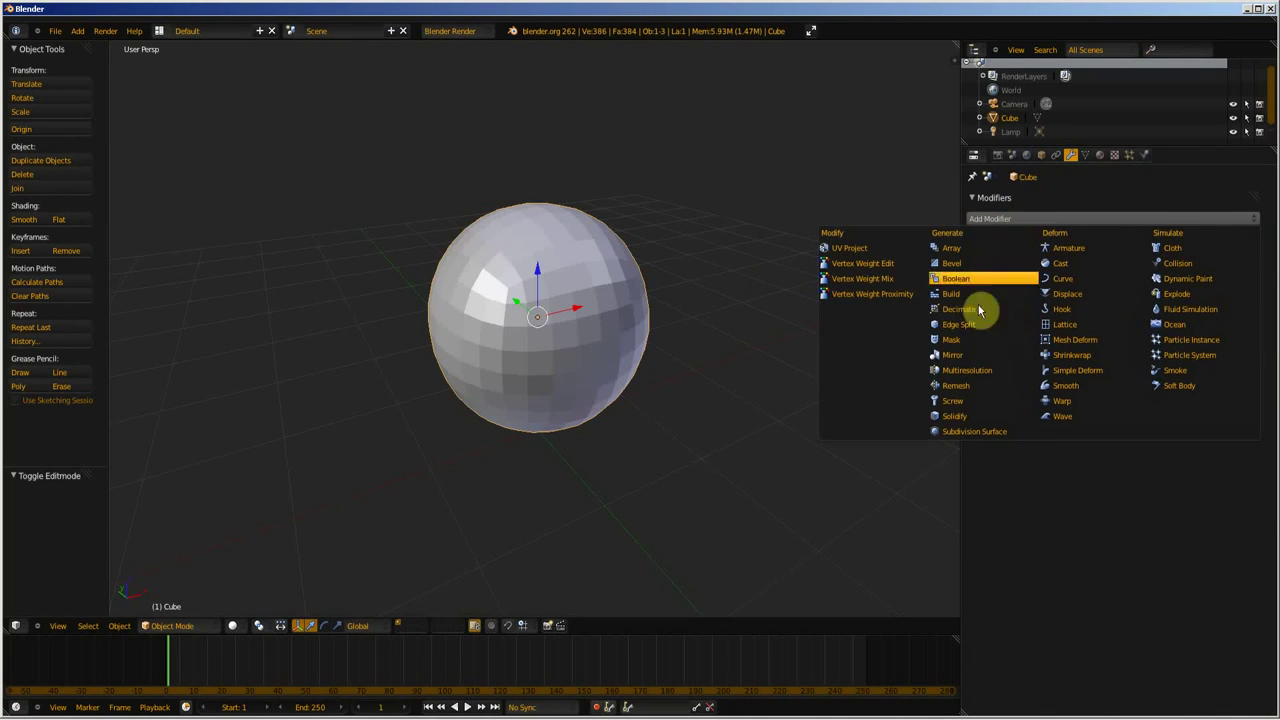
left_click(1066, 295)
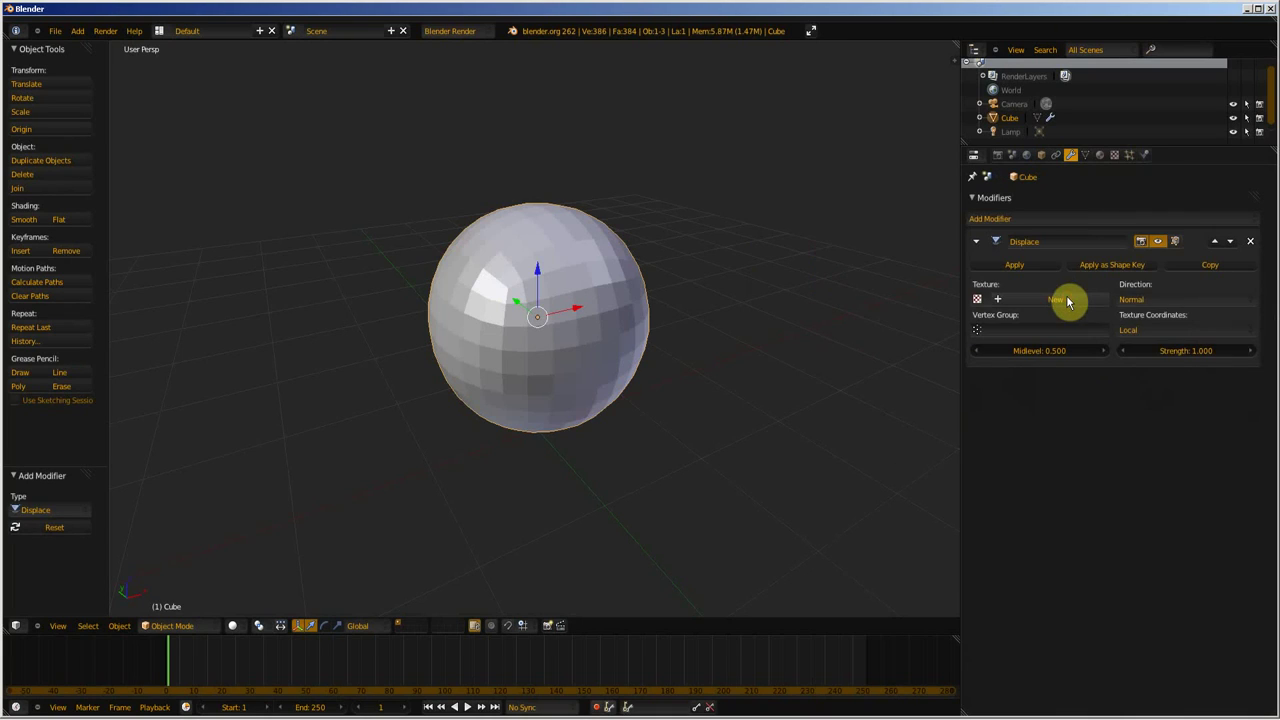
Rename the cube material's Distorted Noise texture as creature gluante
left_click(979, 301)
left_click(996, 321)
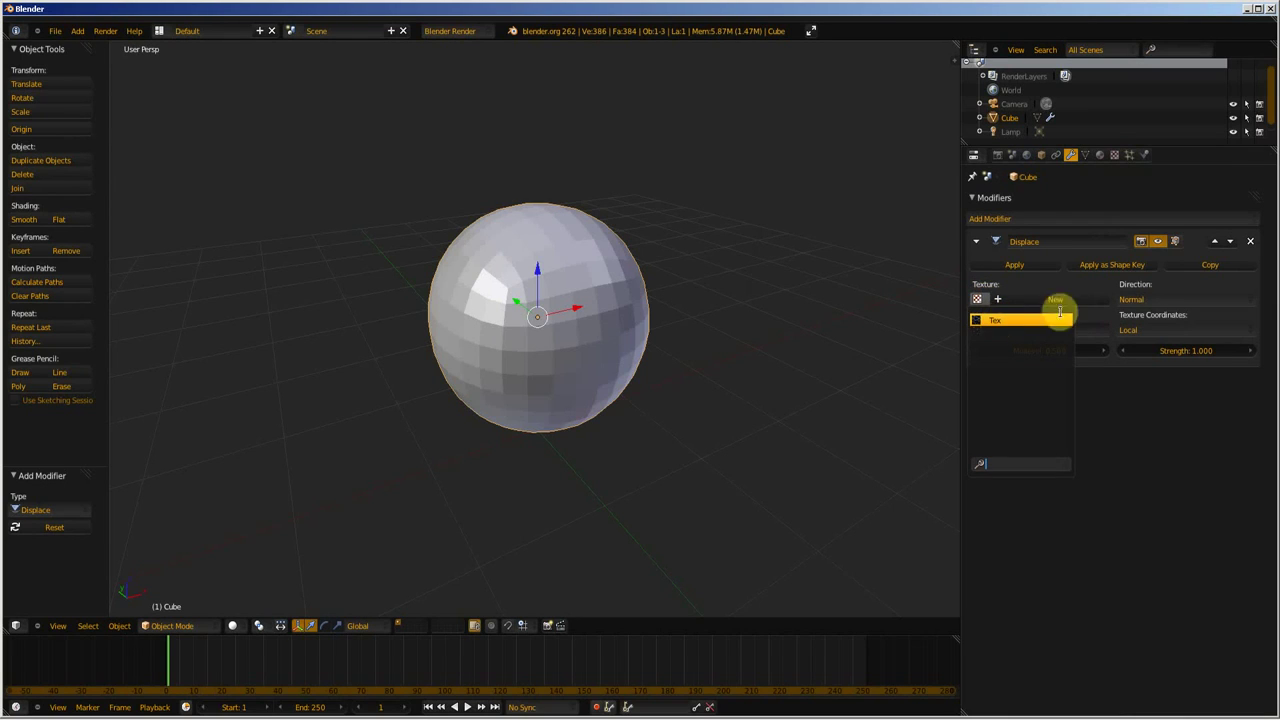
left_click(1114, 155)
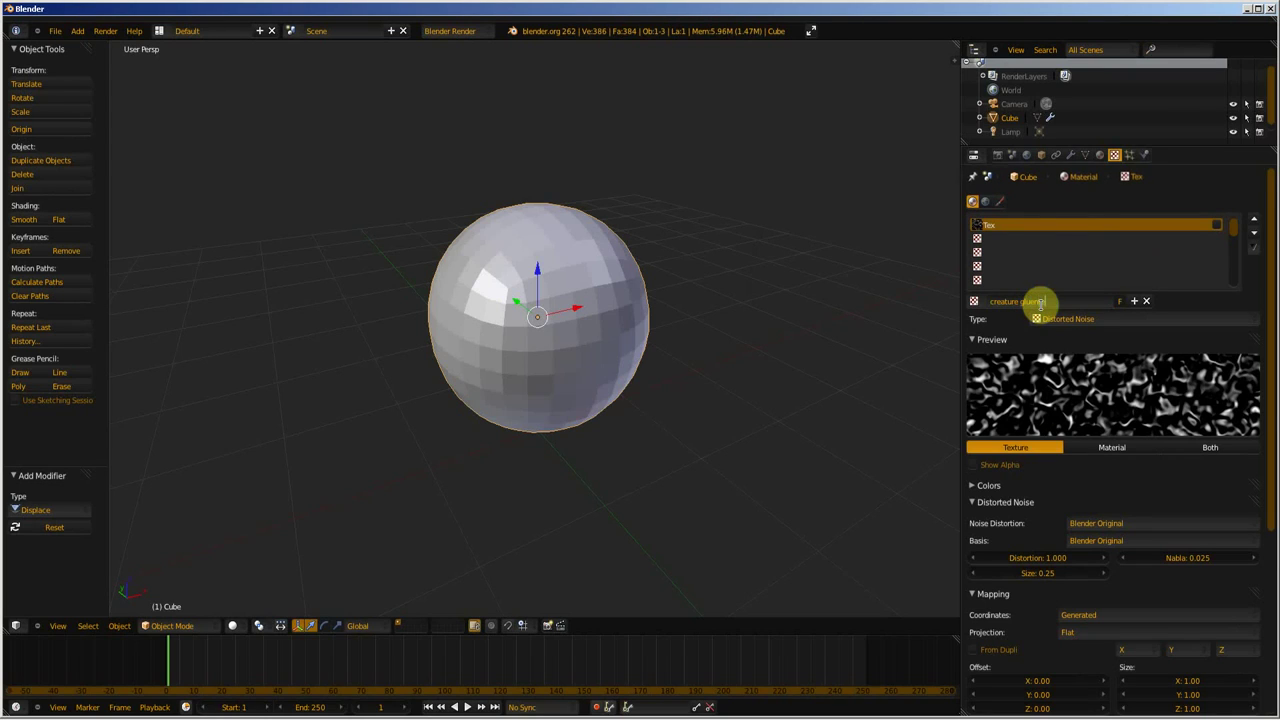
type("nte")
key("Return")
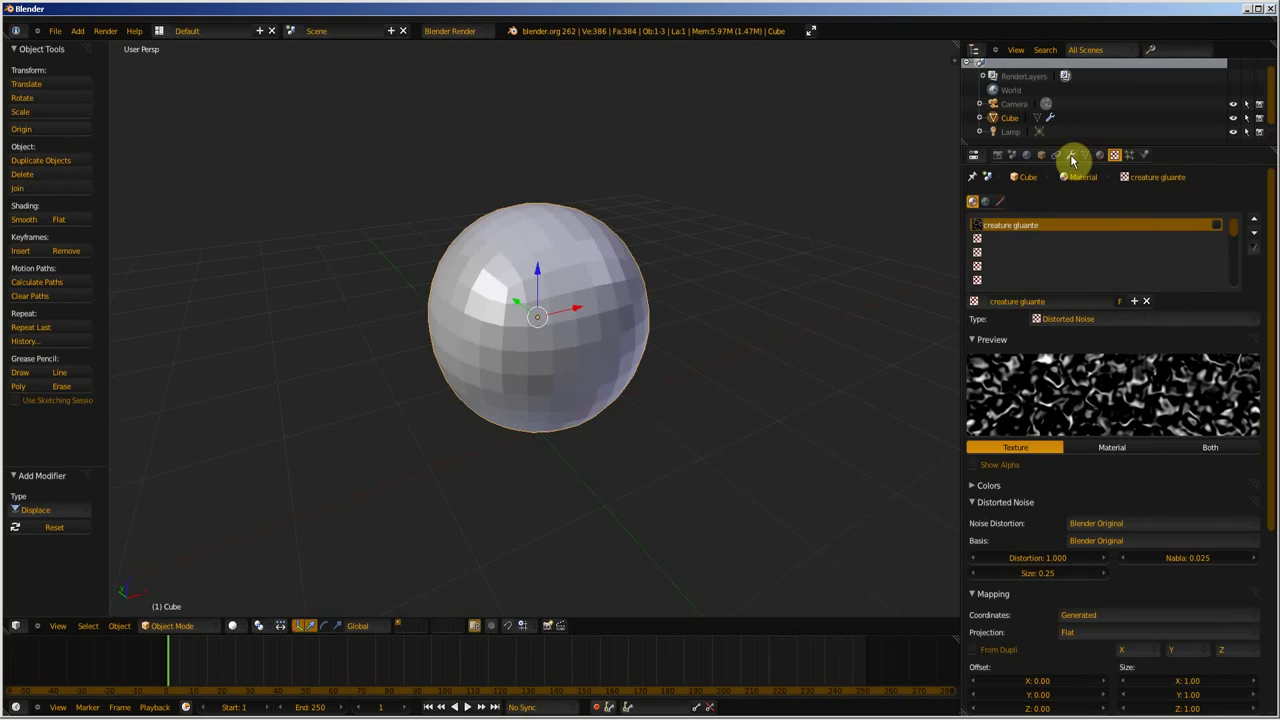
Assign the creature gluante texture to the cube's Displace modifier
left_click(1071, 155)
left_click(978, 298)
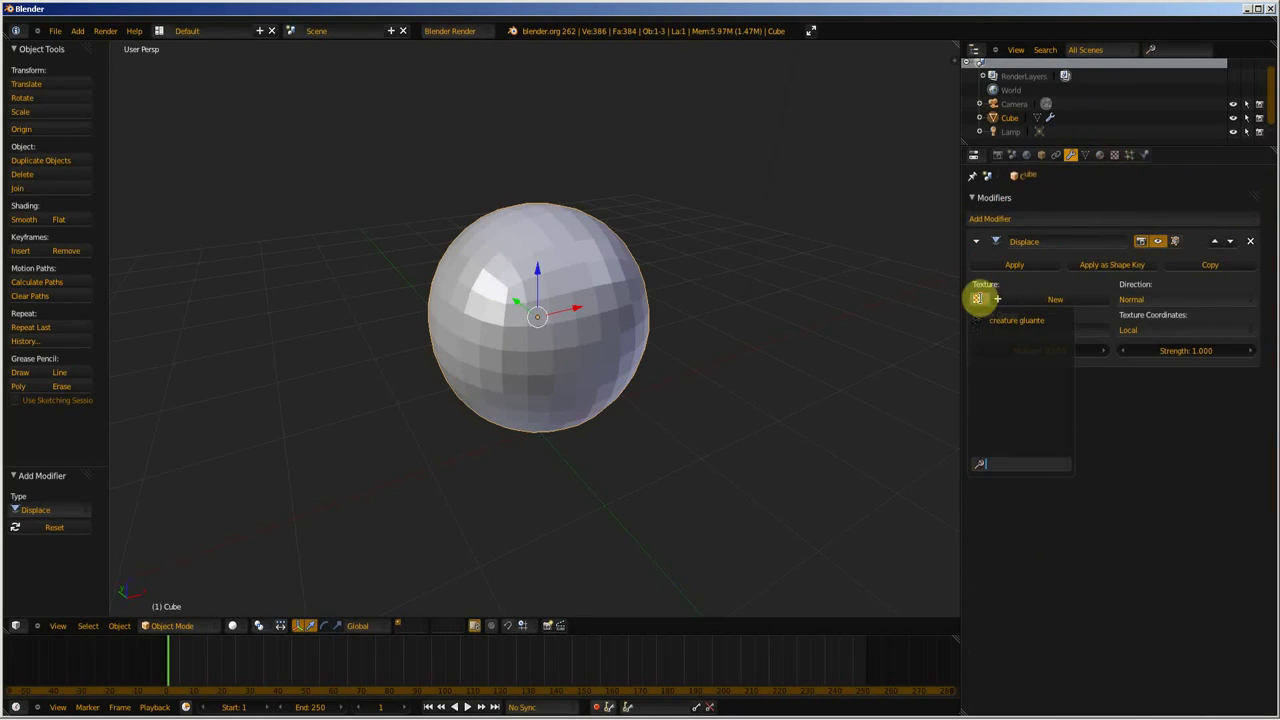
left_click(978, 298)
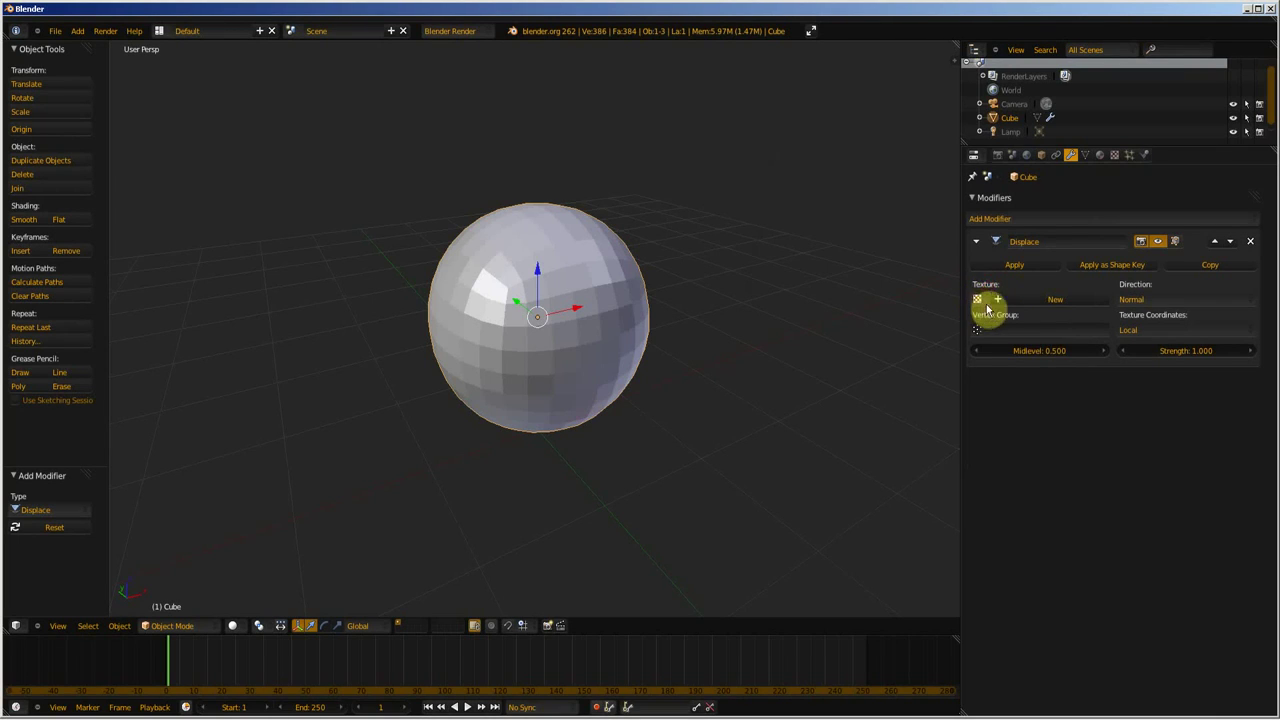
left_click(978, 297)
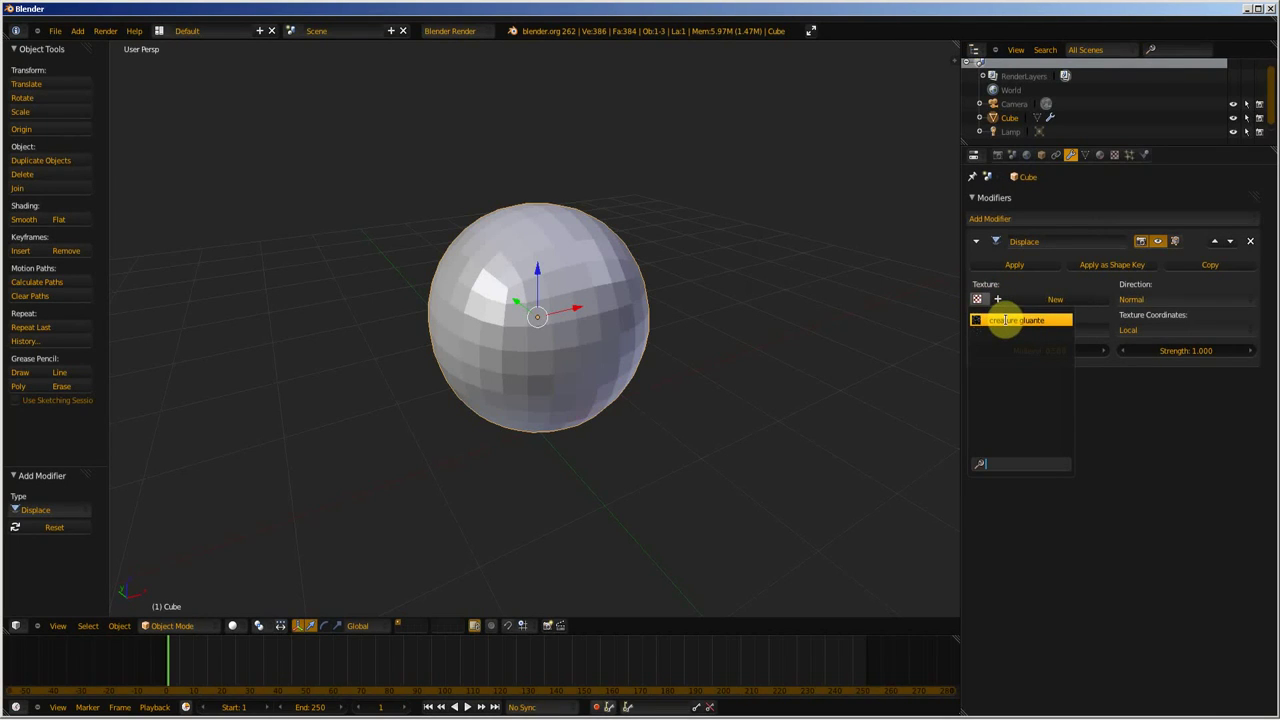
left_click(1005, 320)
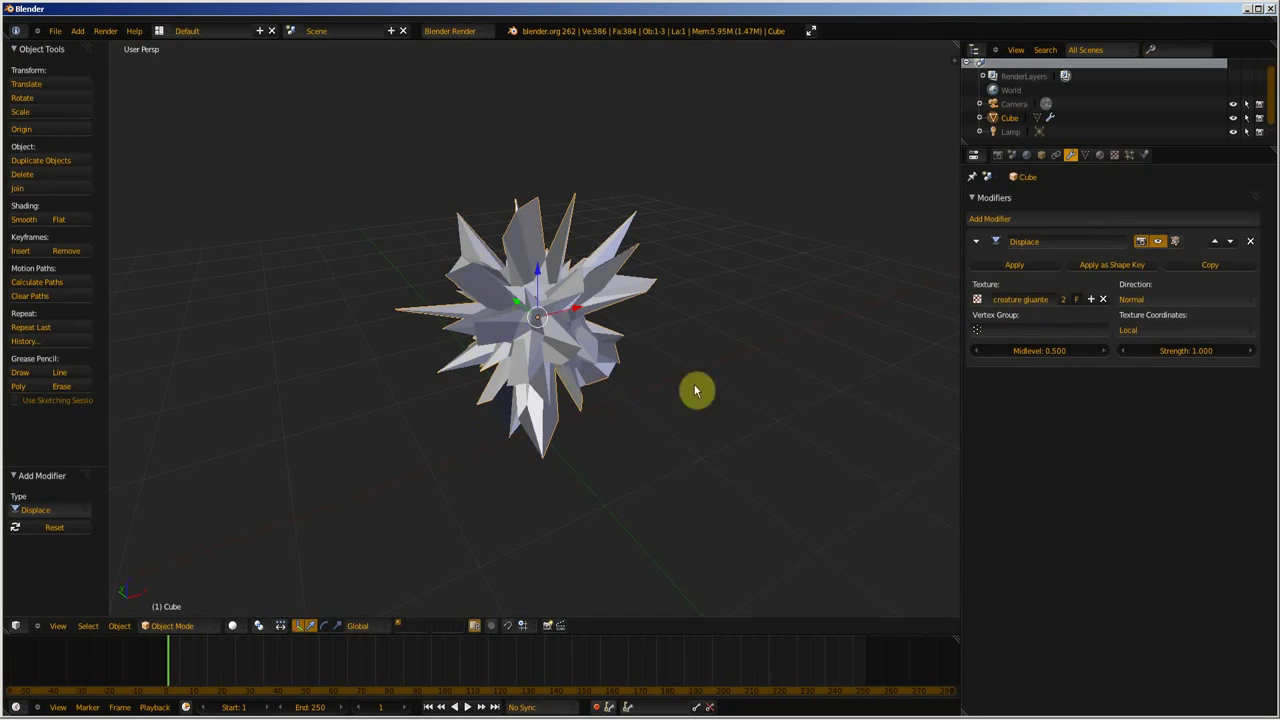
Inspect the displaced spikes from several sides, try a Displace strength of 0.5 and set it to 0.2
middle_click_drag(462, 308, 572, 338)
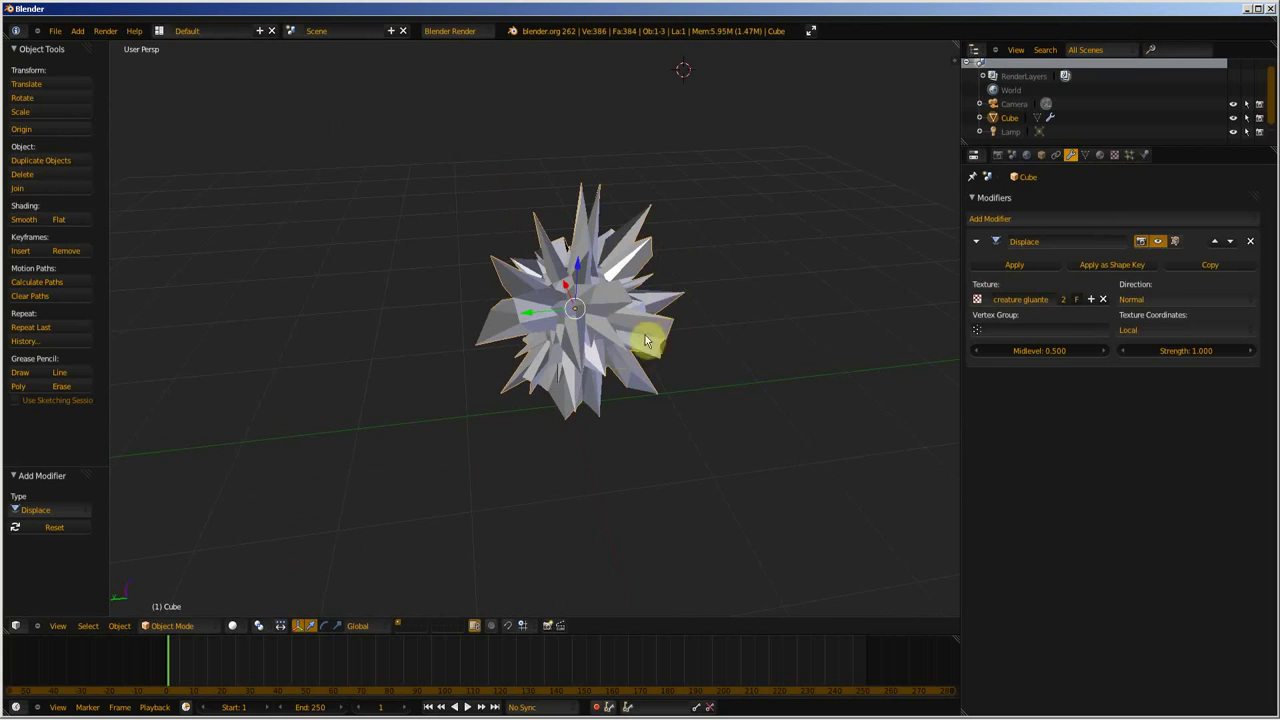
middle_click_drag(706, 380, 620, 271)
middle_click_drag(530, 390, 660, 375)
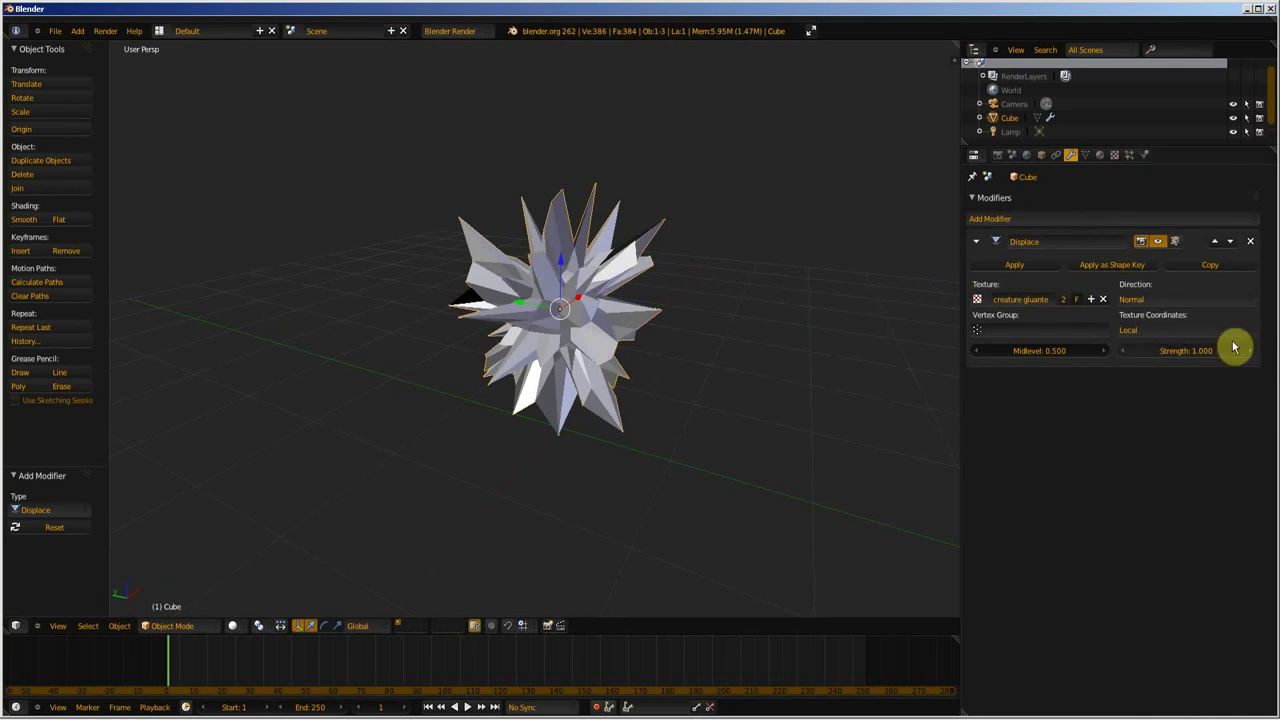
left_click(1194, 351)
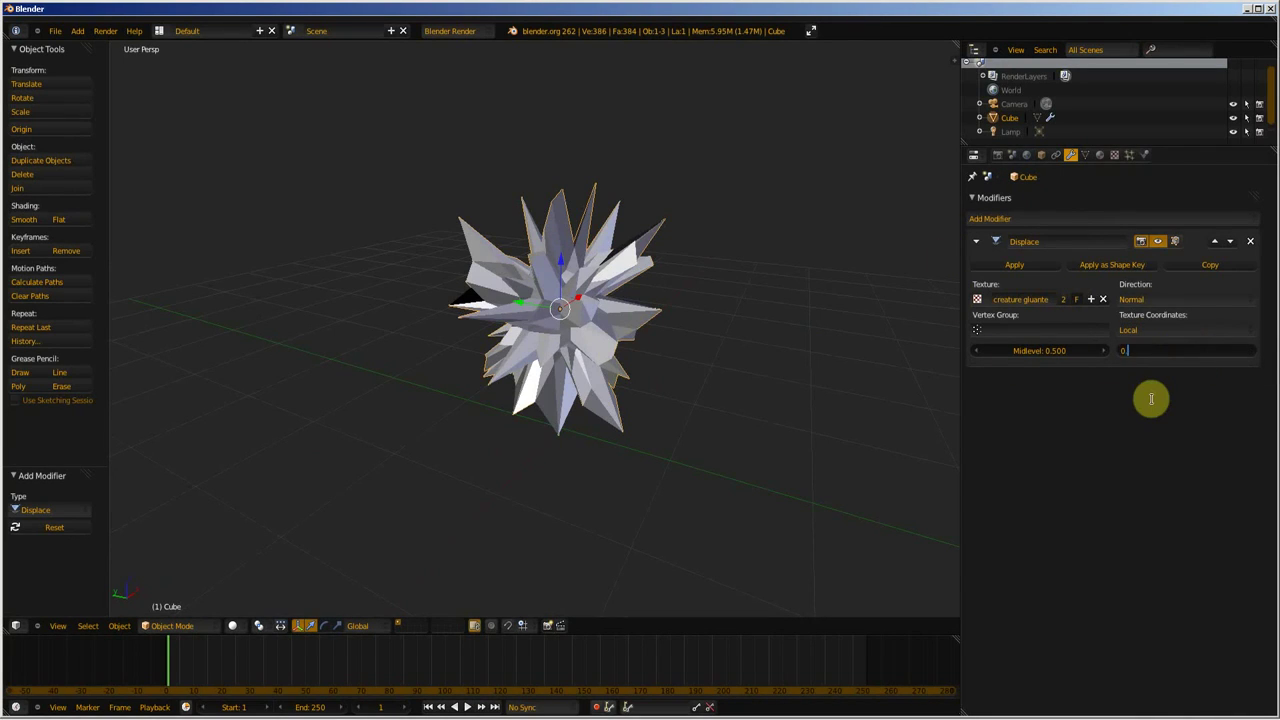
type("0.5")
key("Return")
left_click(1188, 350)
type("0.2")
key("Return")
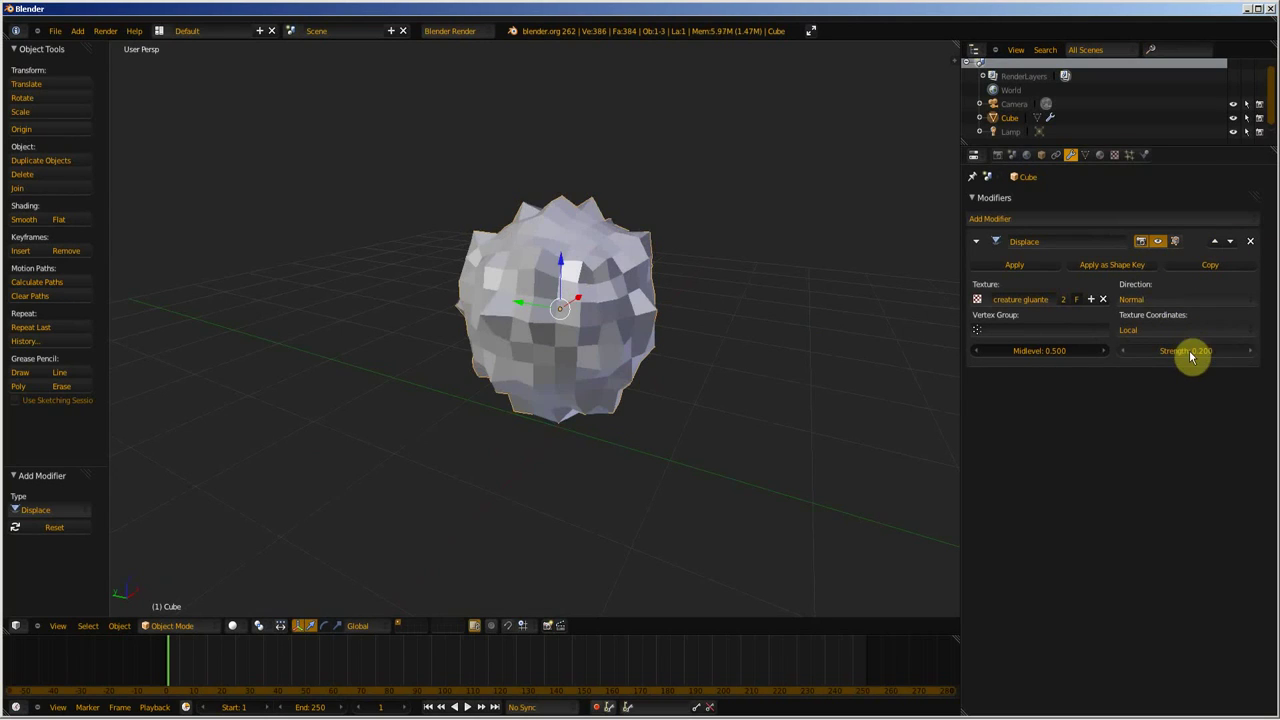
Add a Subsurf modifier with 3 view subdivisions on top of the Displace modifier
middle_click_drag(531, 294, 499, 296)
scroll(597, 328, "up", 5)
scroll(597, 326, "down", 4)
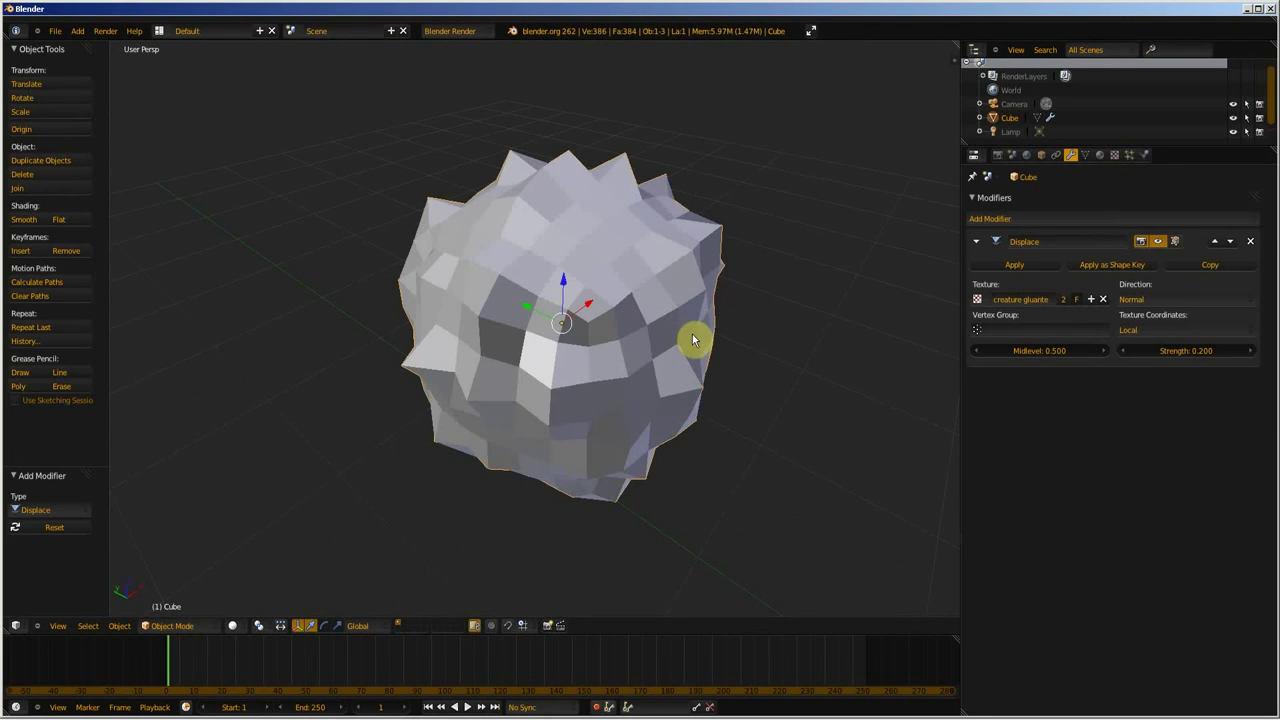
key("ctrl+3")
scroll(686, 363, "down", 3)
mouse_move(686, 363)
middle_mouse_down()
mouse_move(481, 318)
mouse_move(626, 331)
mouse_move(669, 349)
middle_mouse_up()
scroll(523, 285, "up", 5)
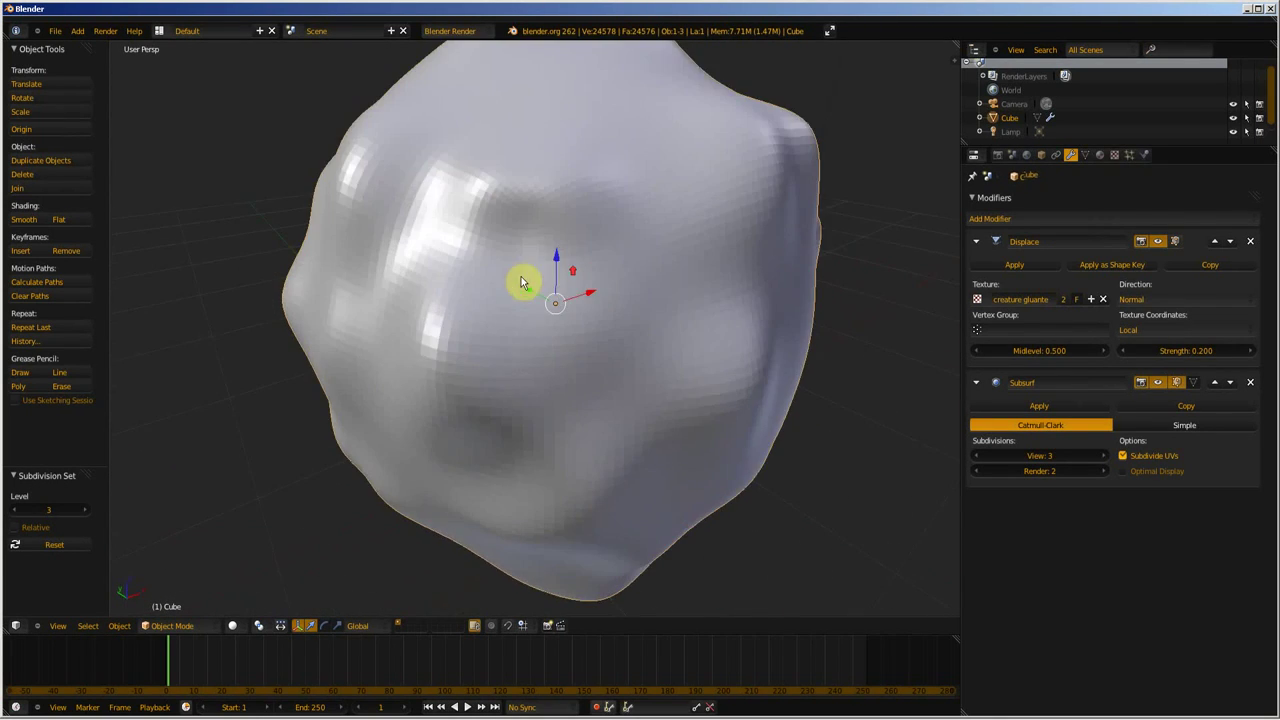
Apply smooth shading to the subdivided blob and inspect its surface from the side
scroll(431, 326, "up", 3)
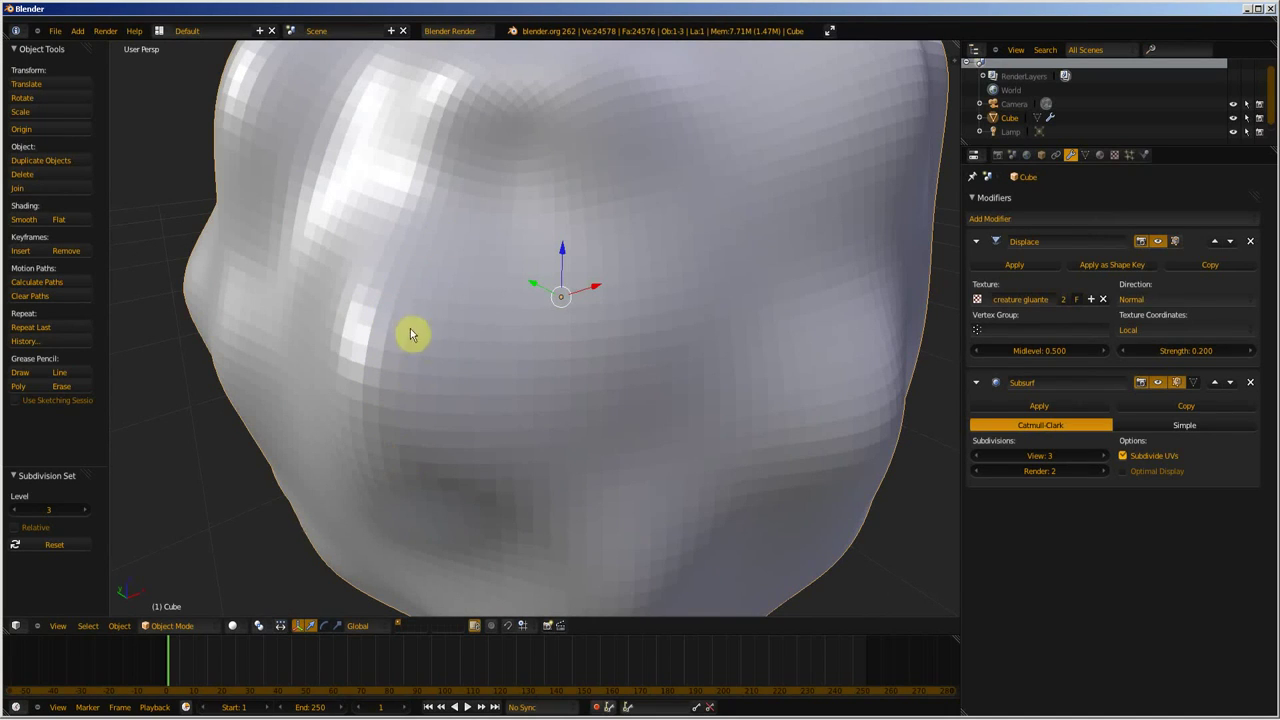
left_click(22, 220)
scroll(470, 245, "down", 5)
middle_click_drag(543, 286, 399, 281)
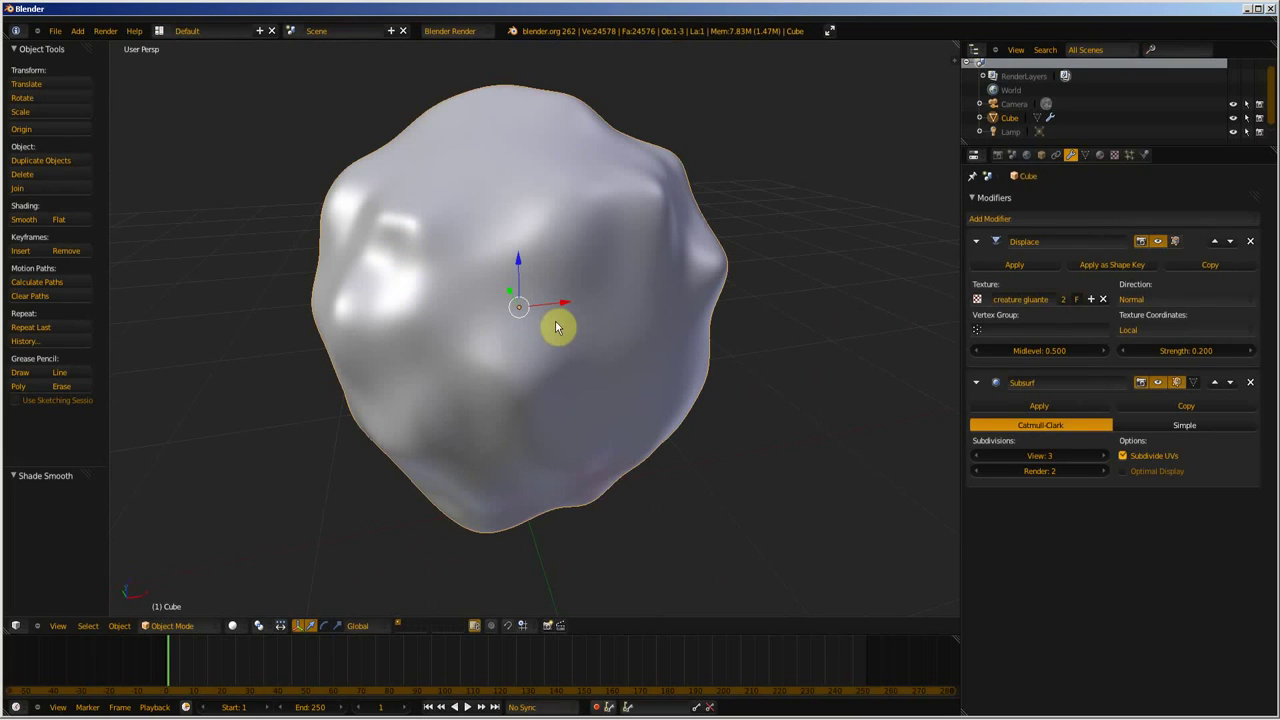
Try high and low distortion amounts on the creature gluante texture and set the distortion to 1.120
left_click(1115, 156)
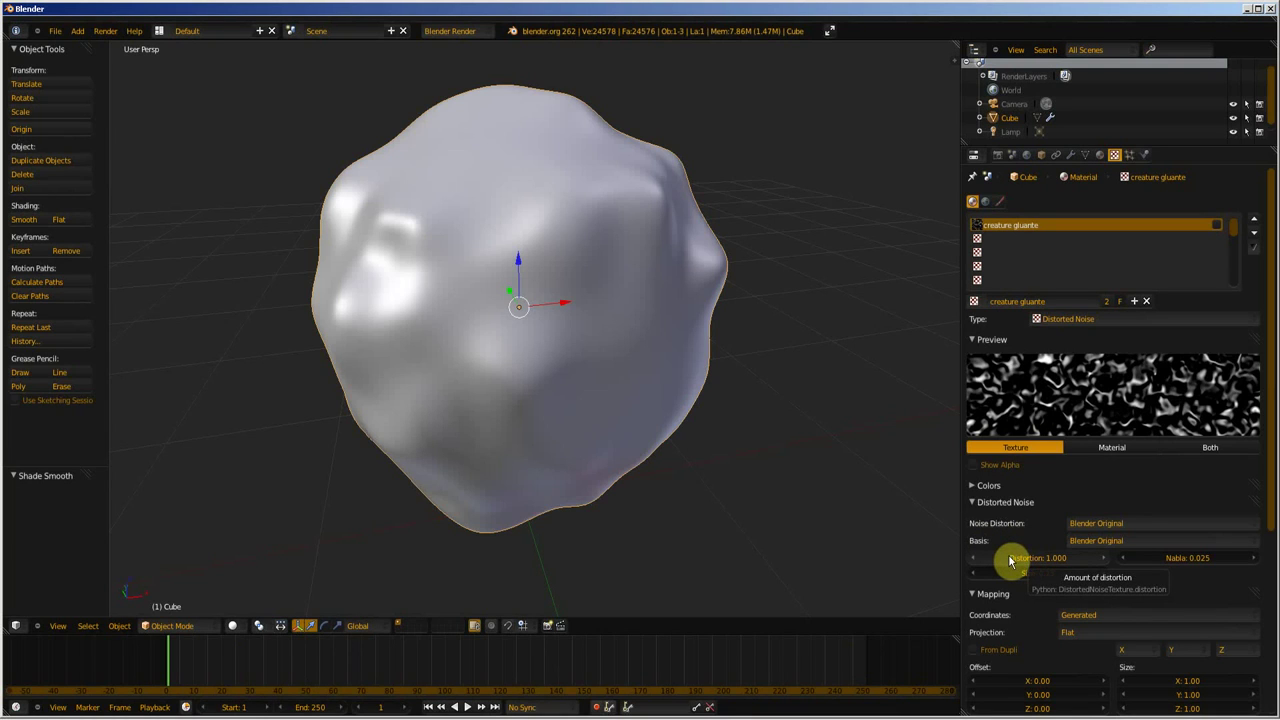
left_click_drag(1010, 560, 1066, 560)
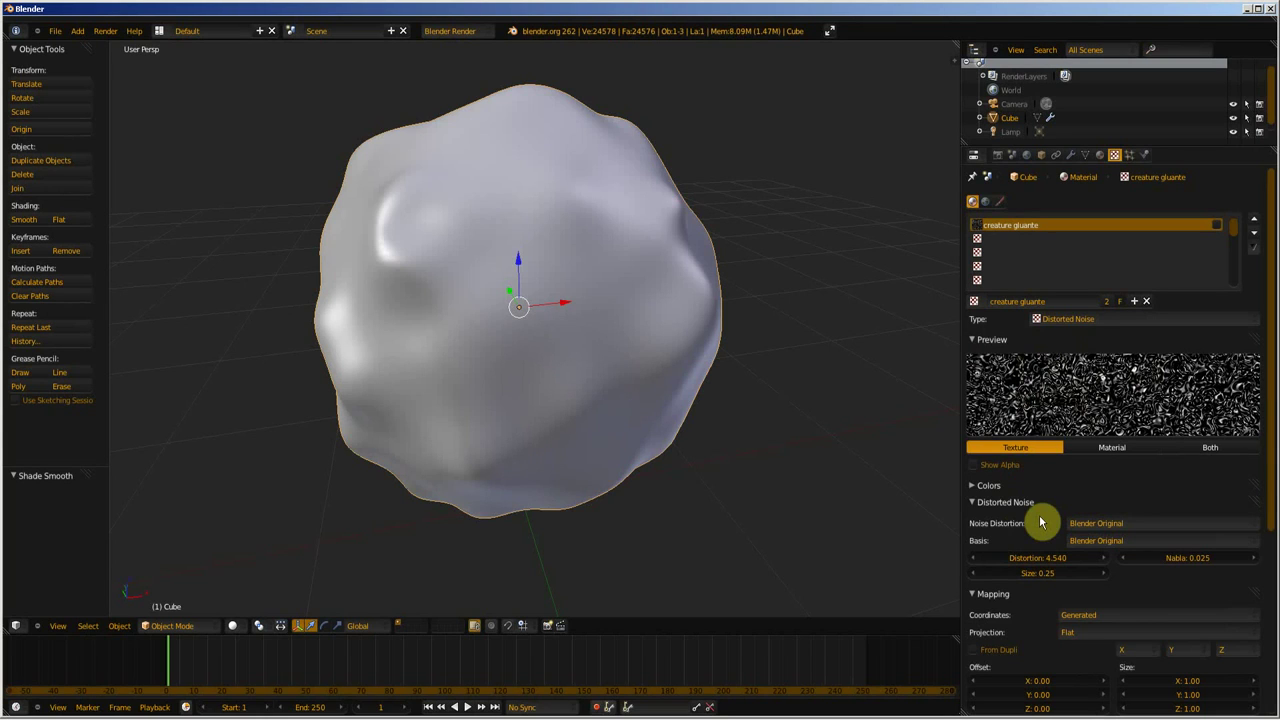
left_click_drag(1035, 567, 1097, 557)
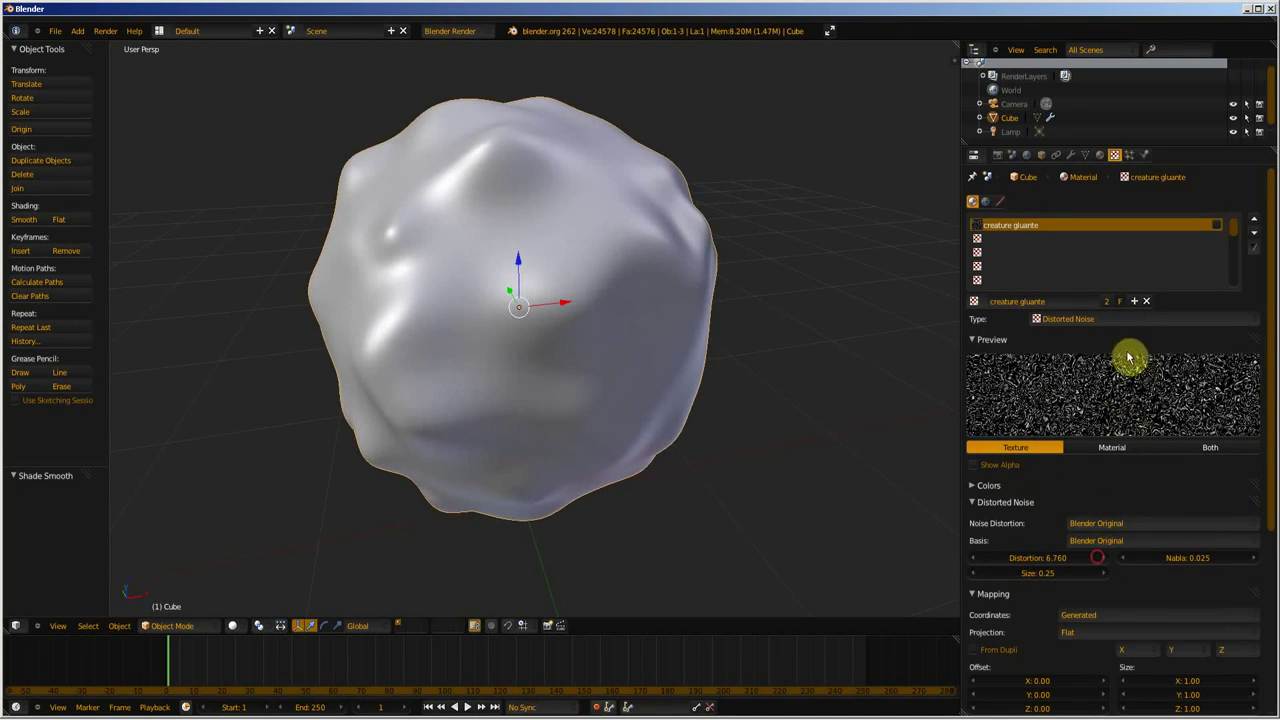
left_click_drag(1064, 557, 849, 533)
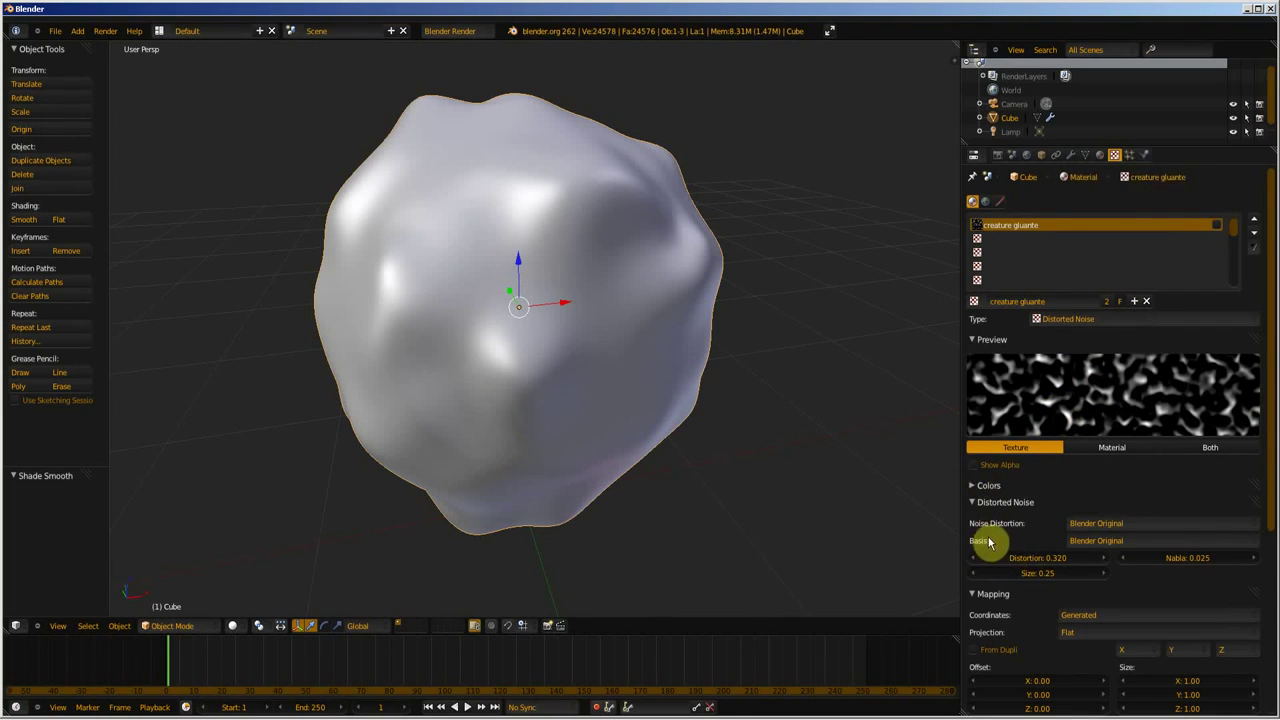
left_click_drag(1050, 558, 922, 558)
left_click_drag(1050, 560, 983, 562)
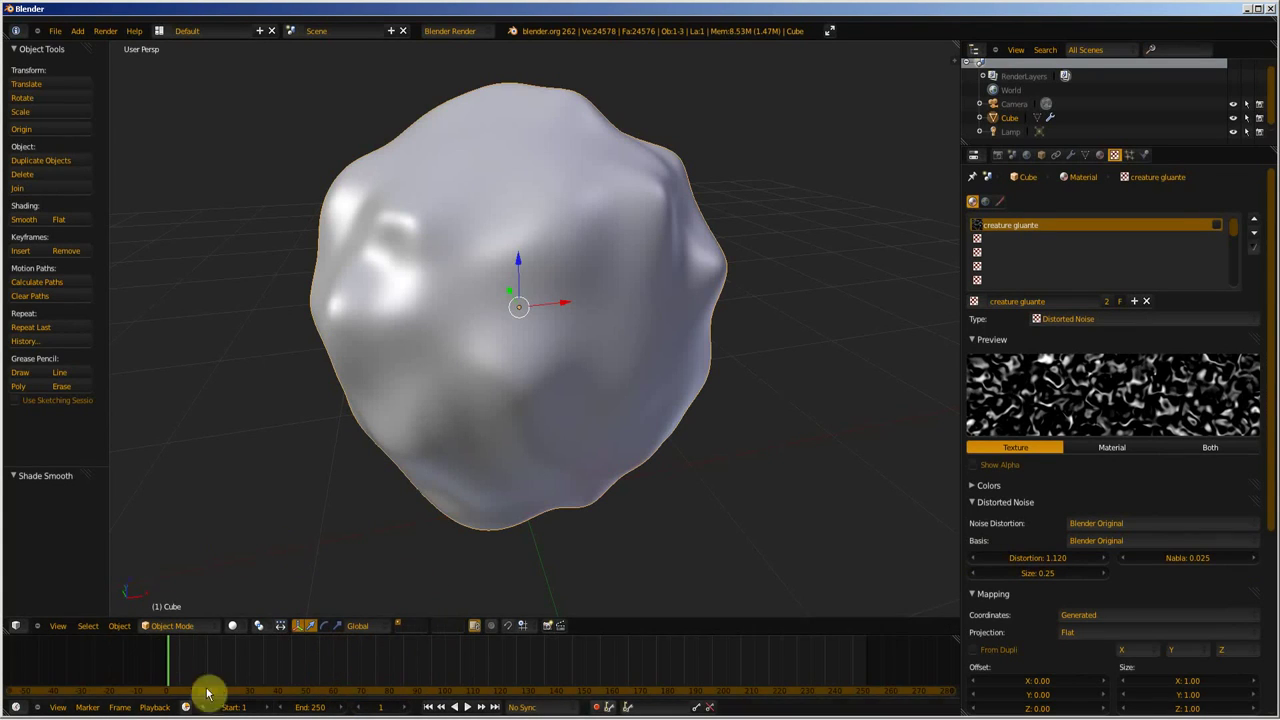
Set the end frame of the animation to 50
left_click(306, 708)
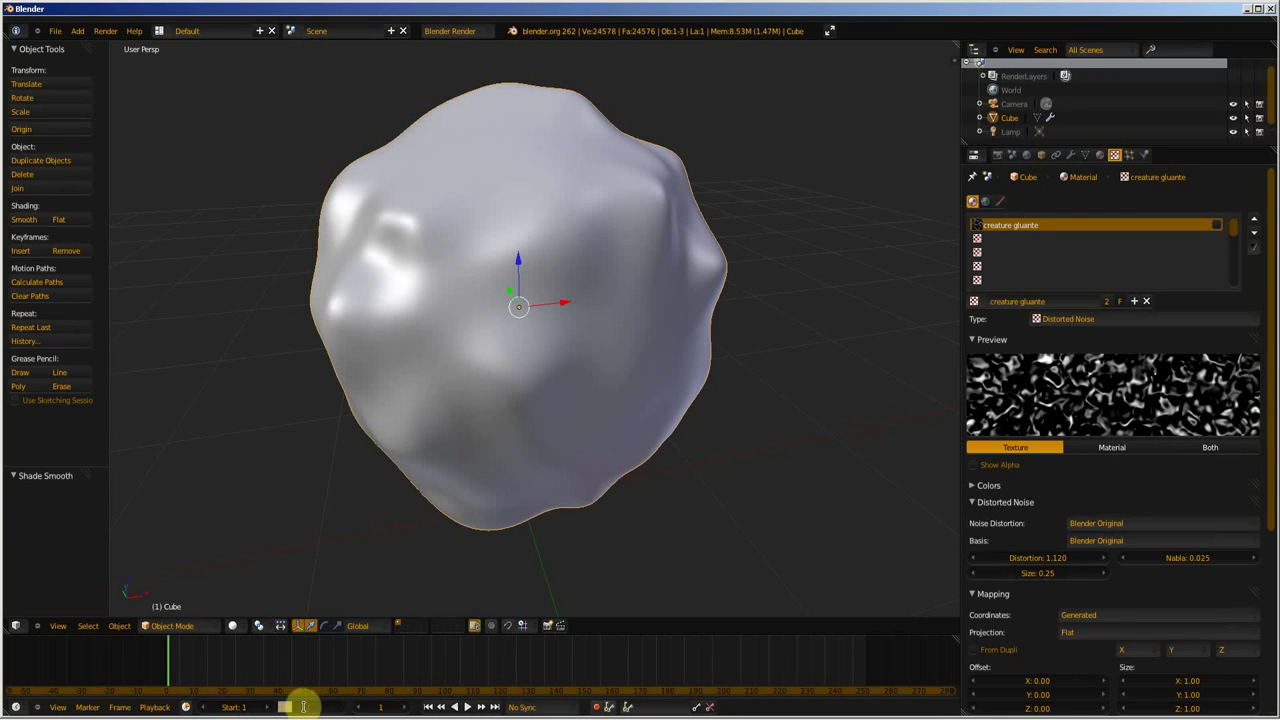
type("50")
key("Return")
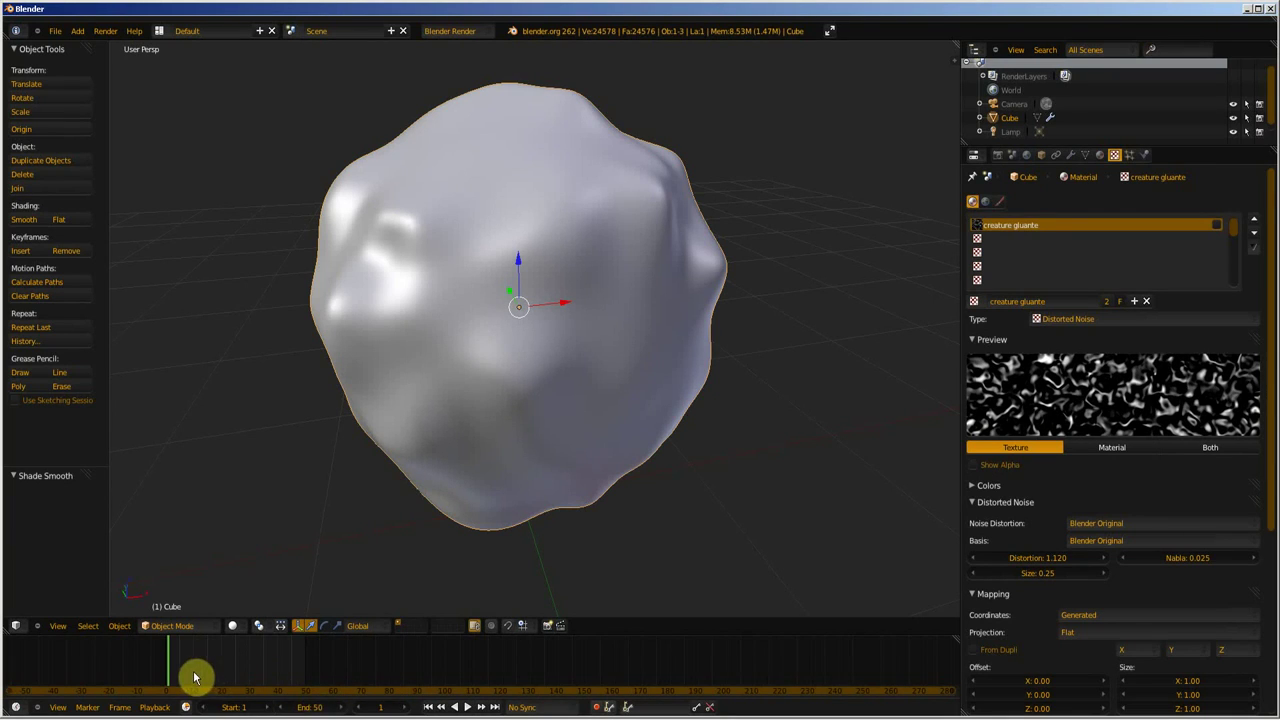
Keyframe the texture's distortion at frame 1, check a nearby frame and return to frame 1
left_click(1036, 564)
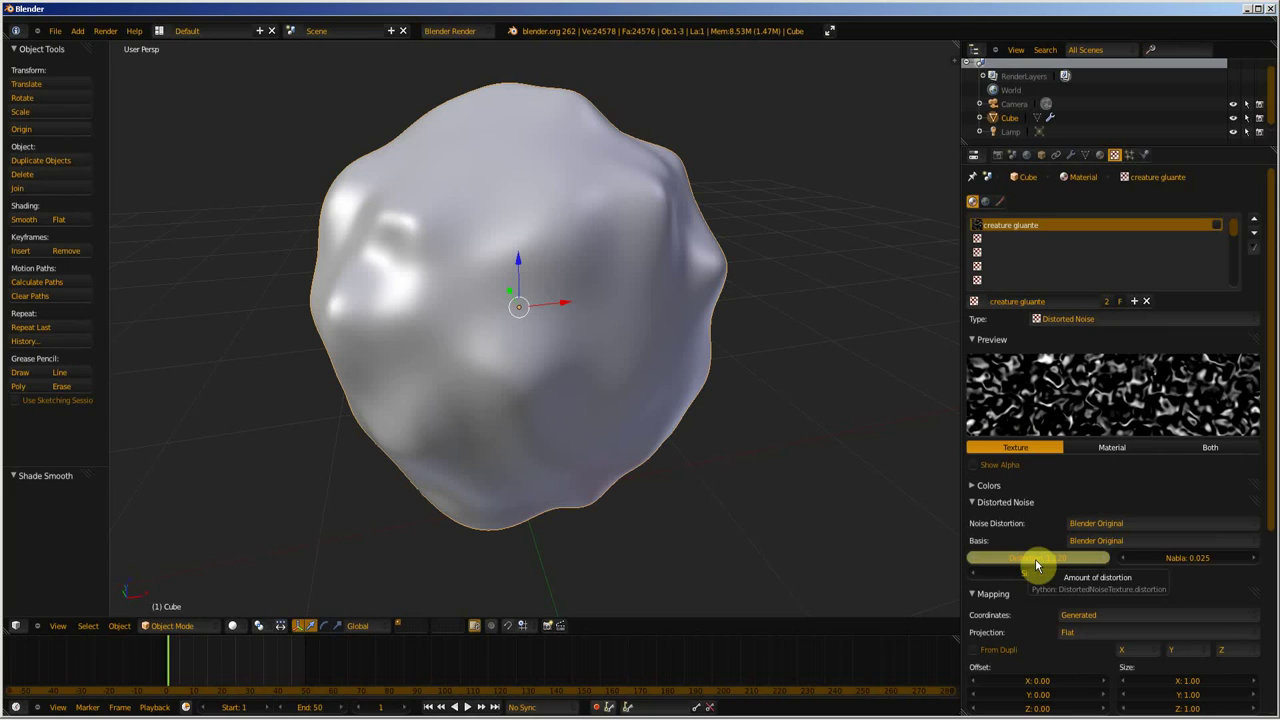
left_click(177, 655)
left_click(187, 670)
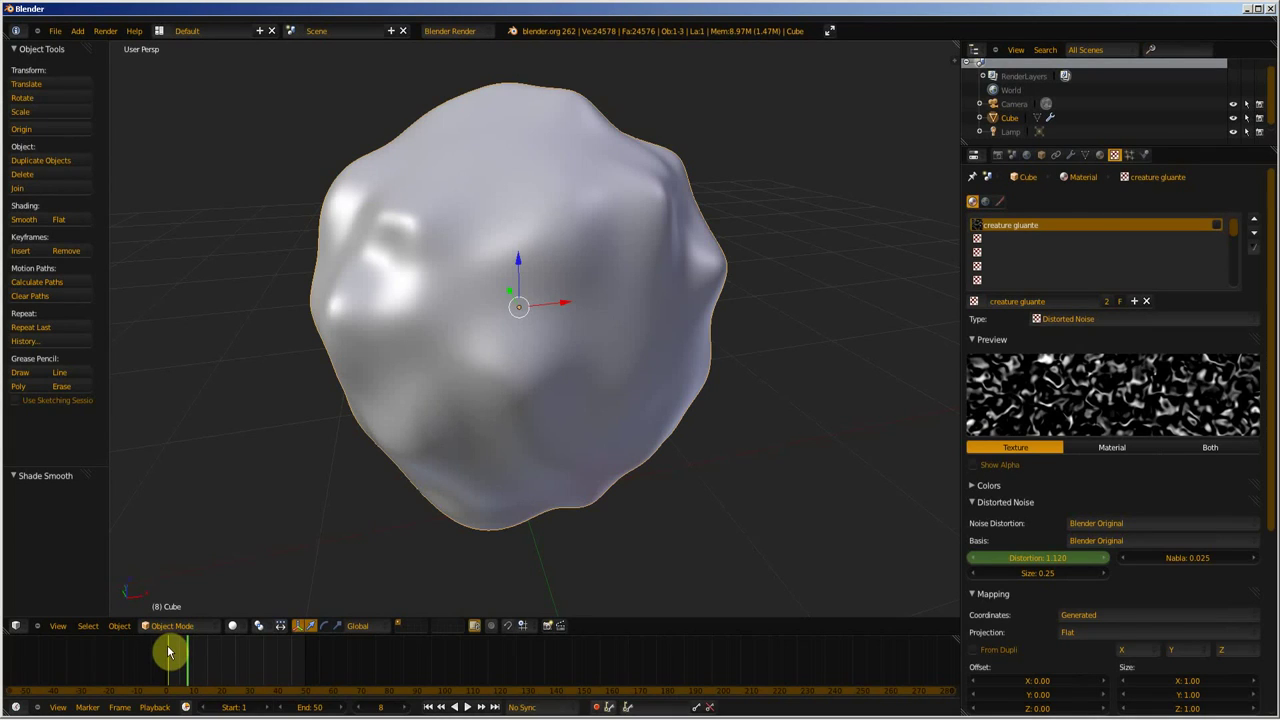
left_click_drag(190, 665, 166, 663)
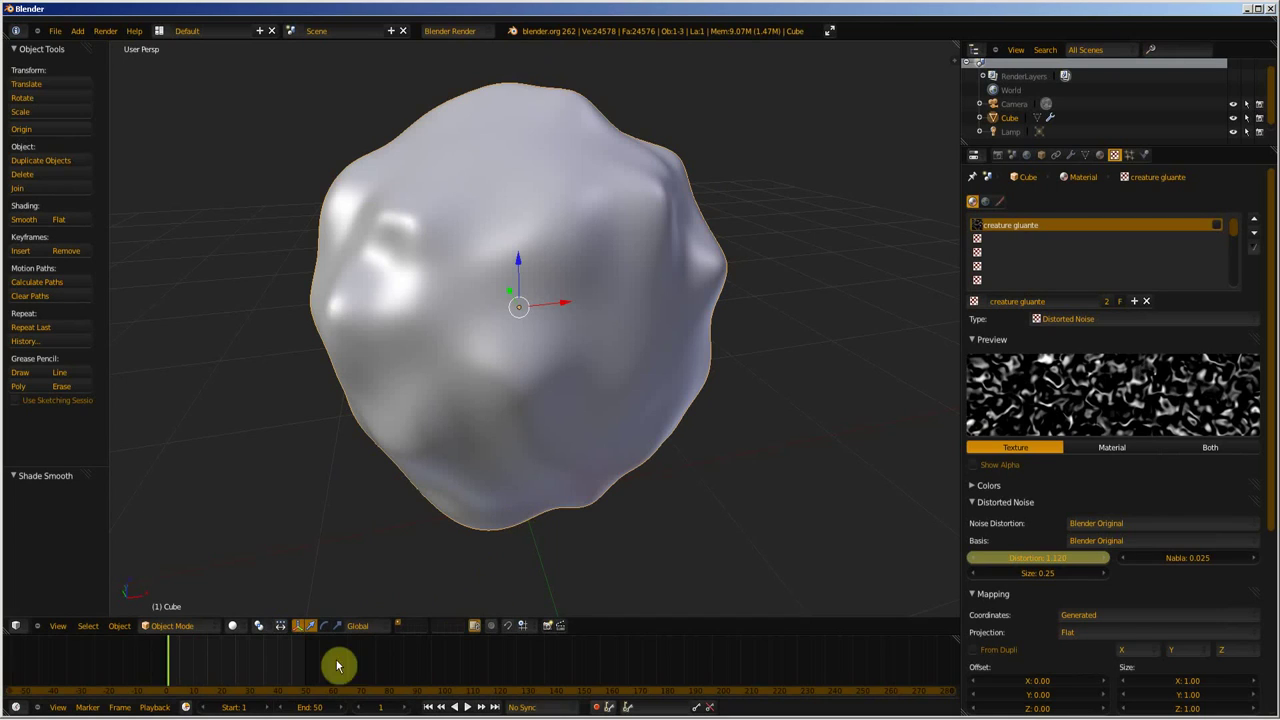
Set the texture's distortion to 3 at frame 50 and keyframe it there
left_click(304, 670)
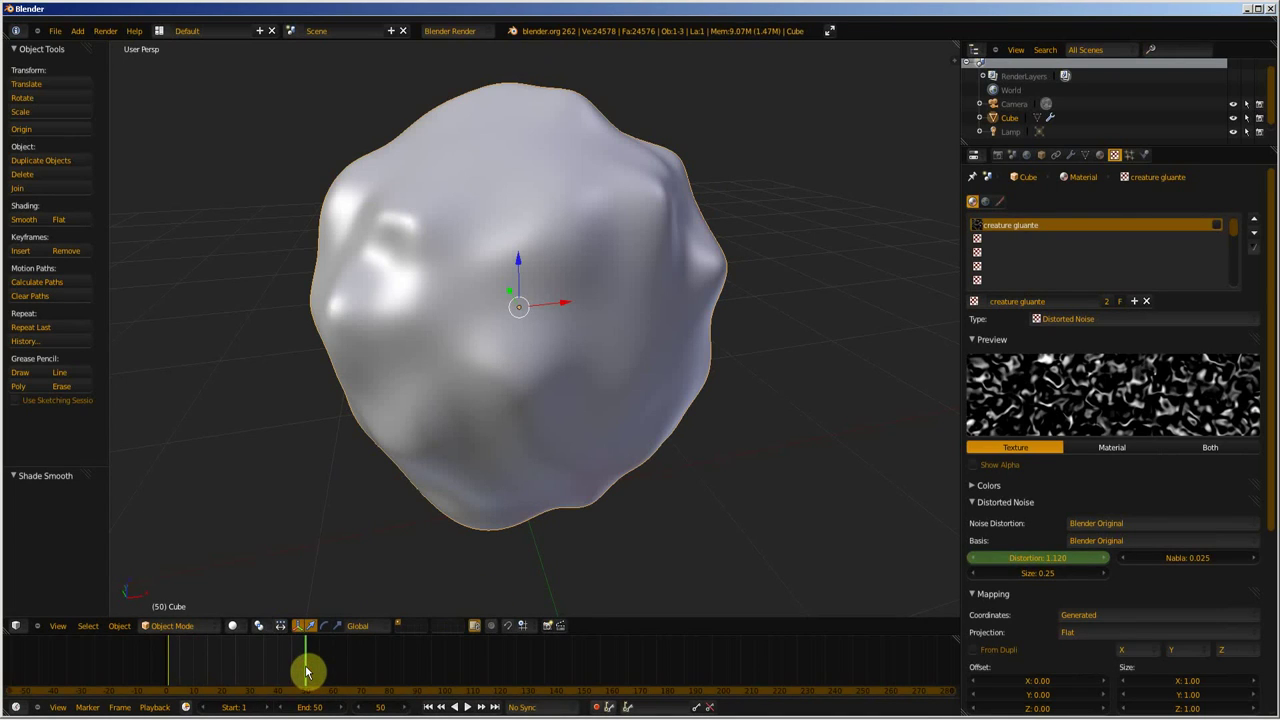
left_click(1046, 562)
type("3")
key("Return")
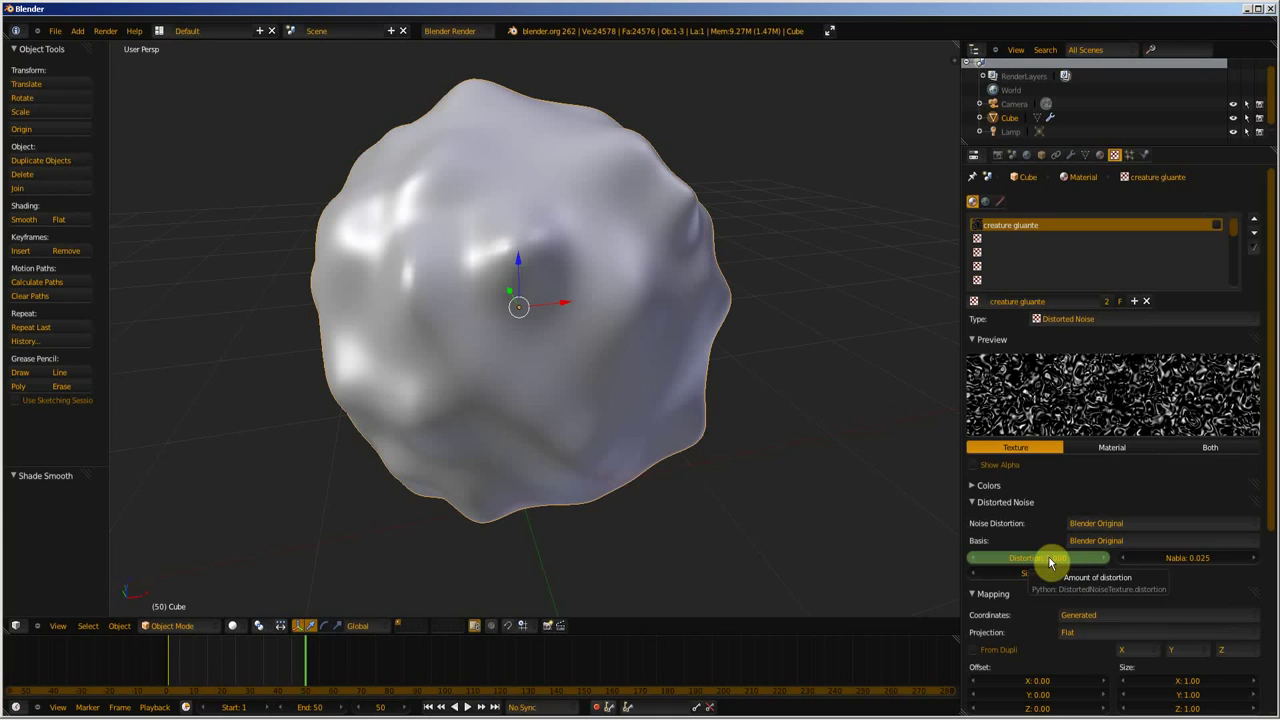
key("i")
Compare the blob at frames 1 and 50, play the animation from frame 1 and stop it
left_click_drag(303, 653, 170, 657)
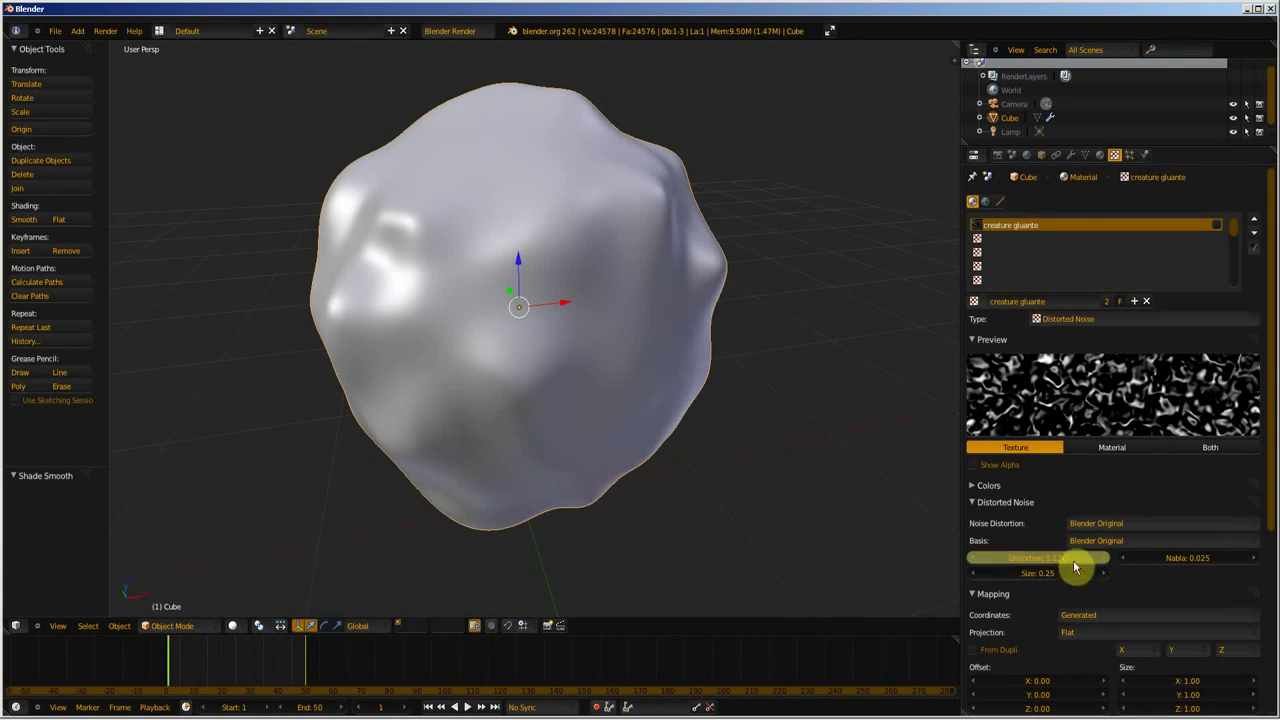
left_click_drag(300, 663, 309, 654)
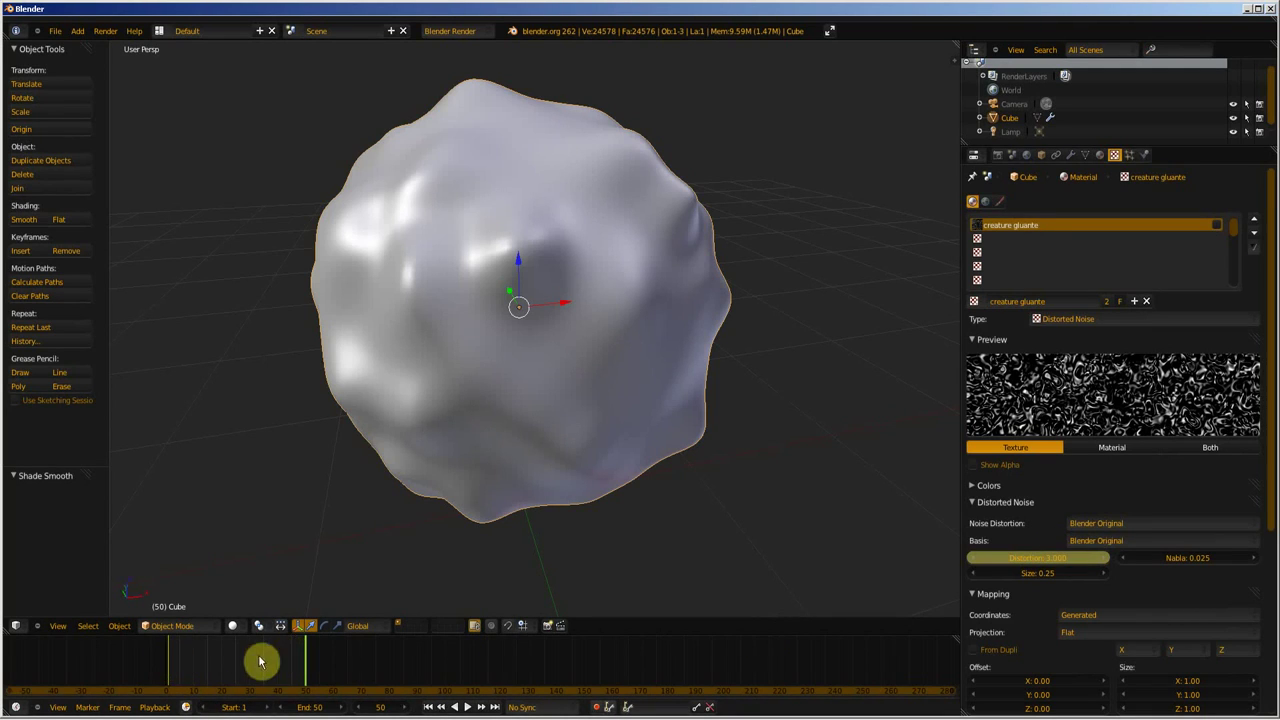
left_click(170, 657)
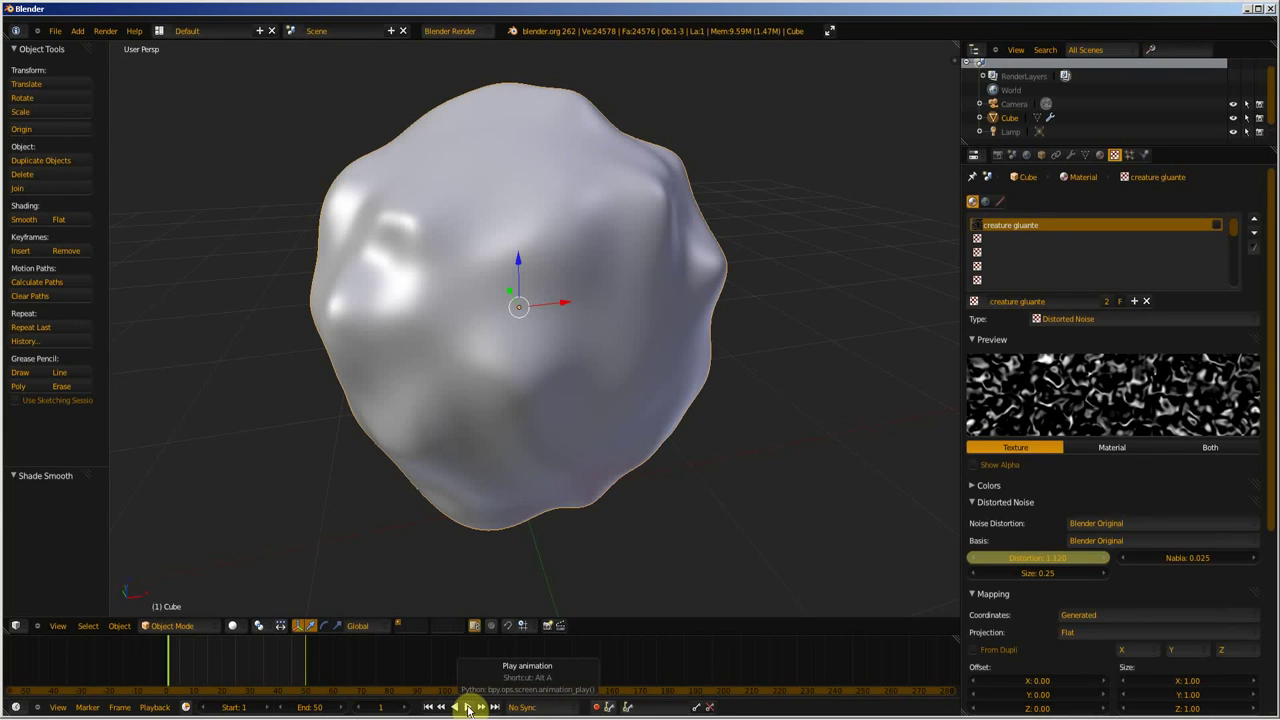
key("alt+a")
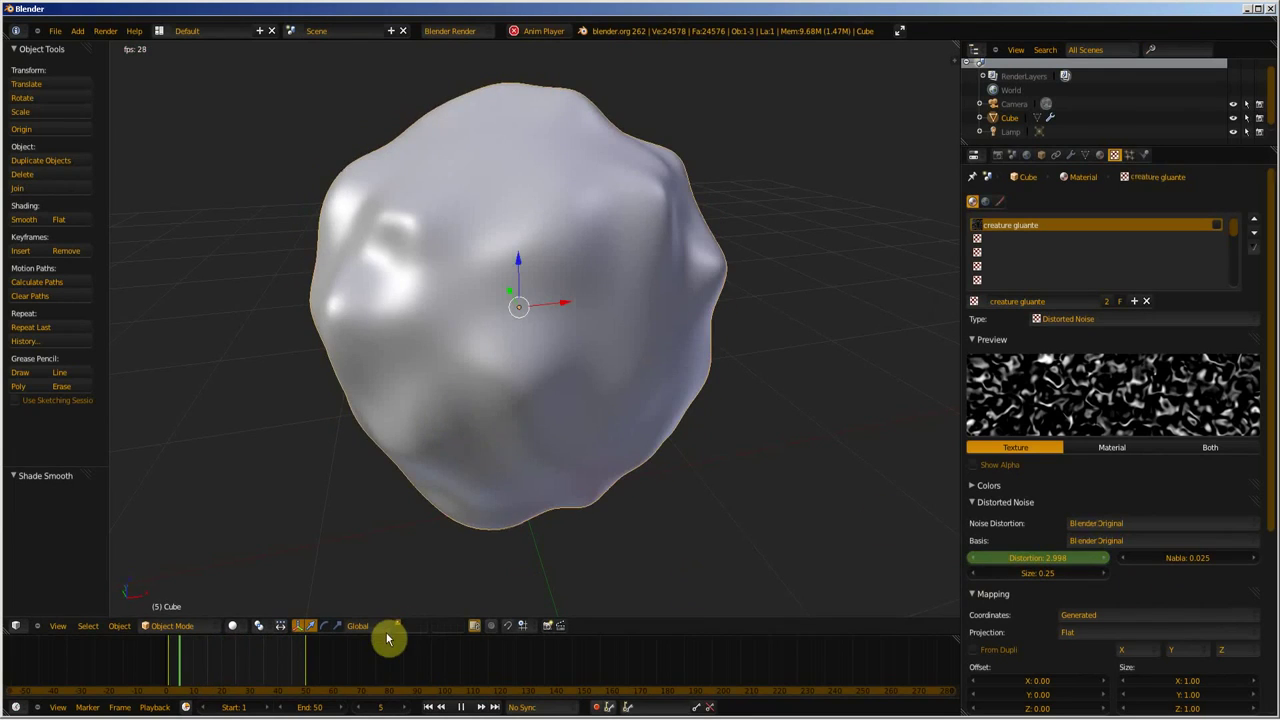
key("Escape")
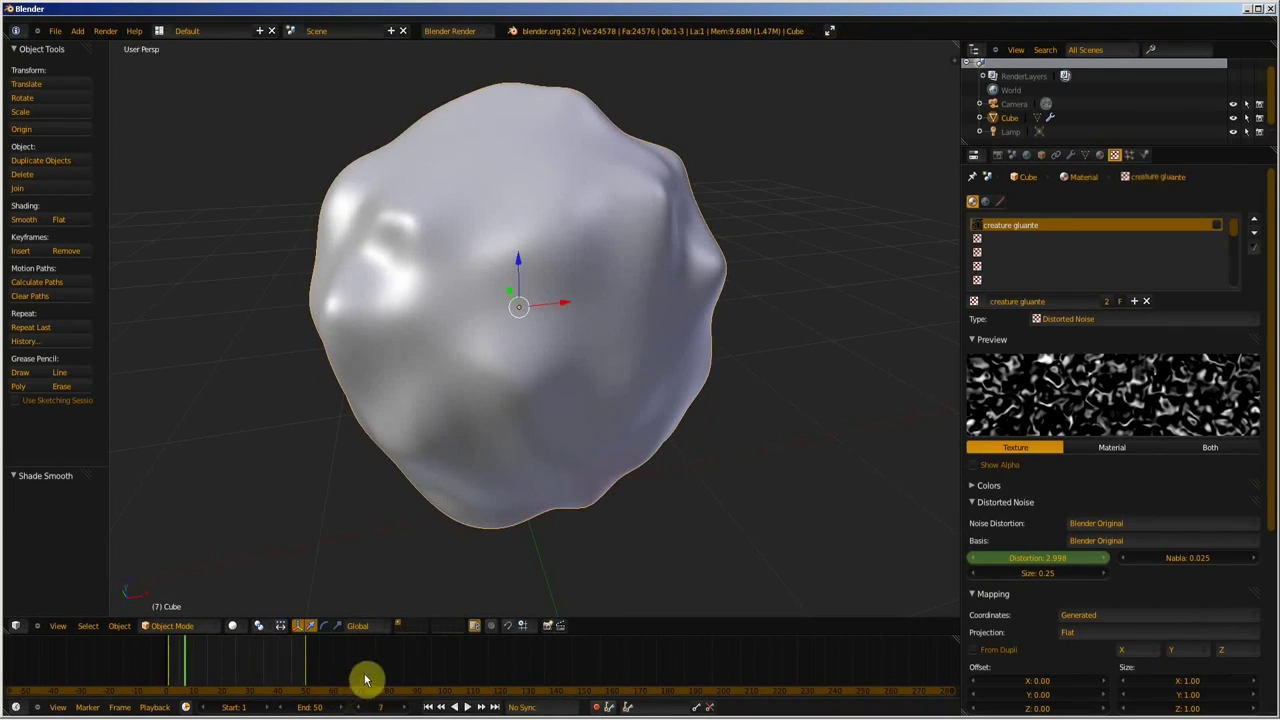